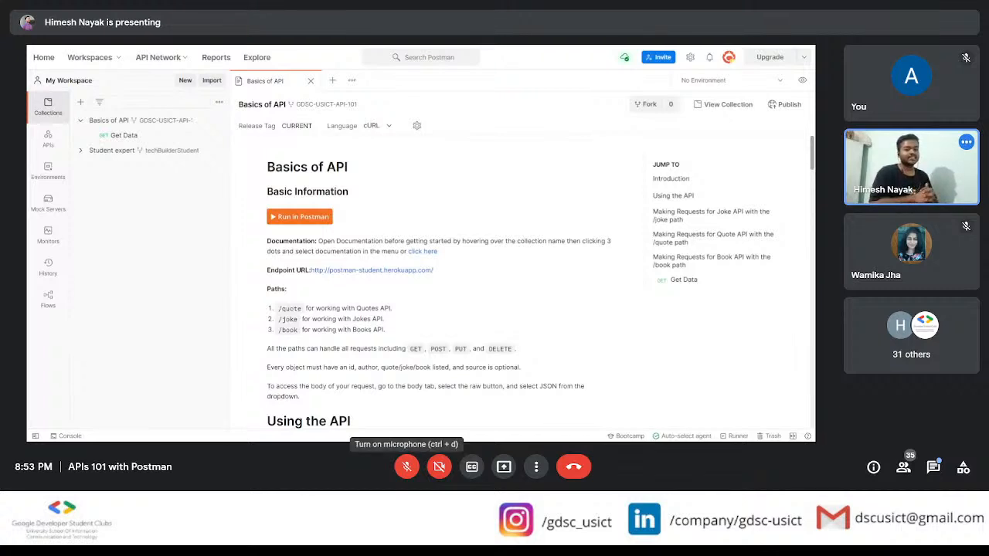
Step: Unmute the meeting microphone to speak, and mute it again
click(406, 467)
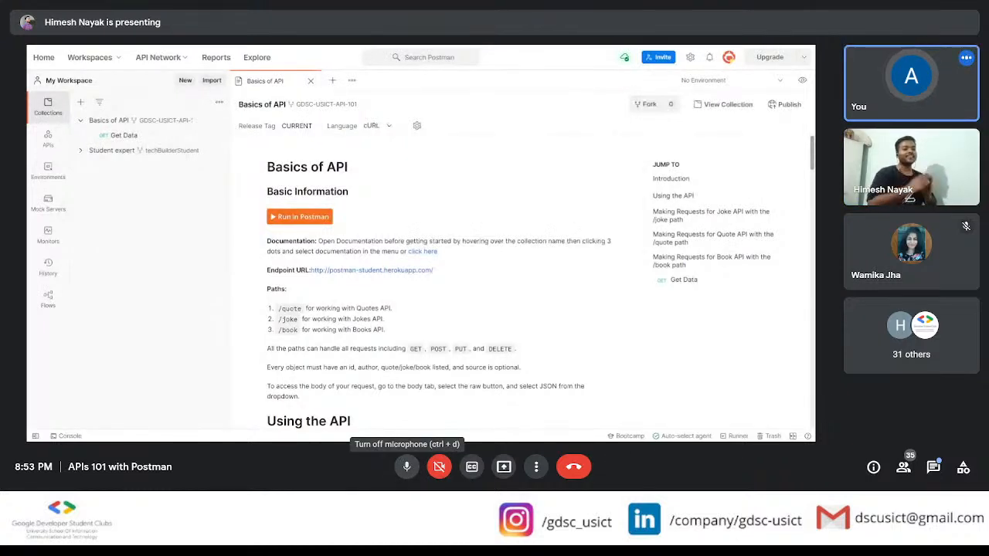
click(406, 467)
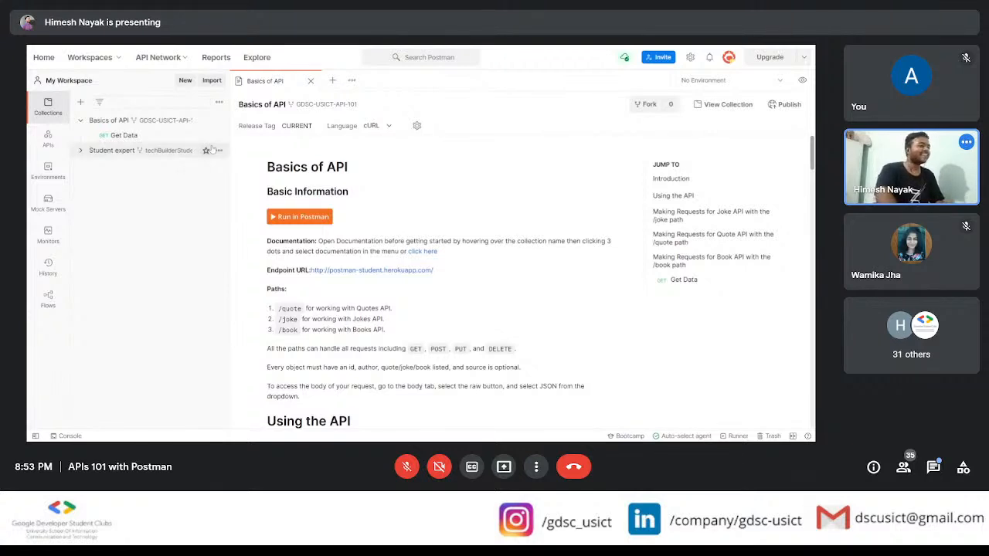
Step: Close the open documentation, reopen it for the Basics of API collection, and look it over
mouse_move(218, 124)
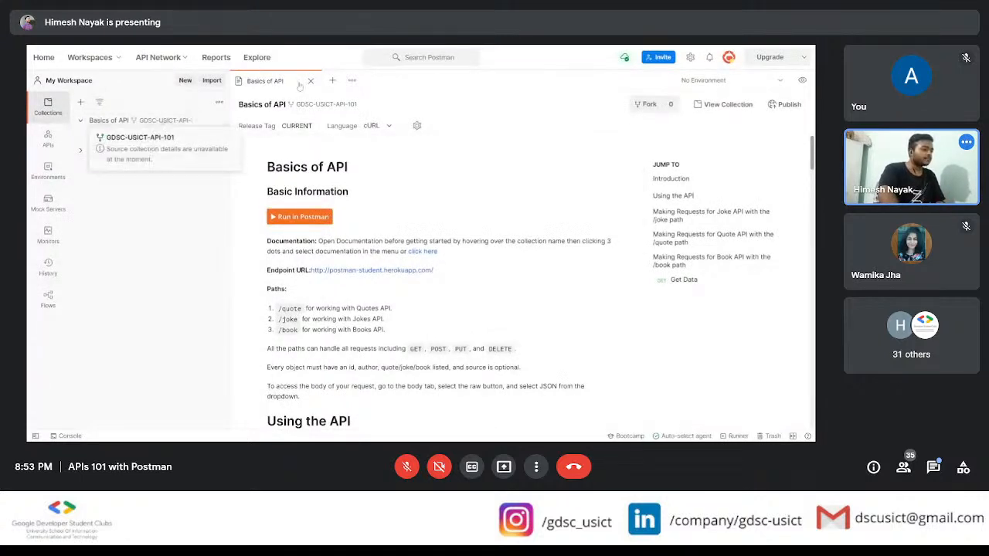
key(ctrl+w)
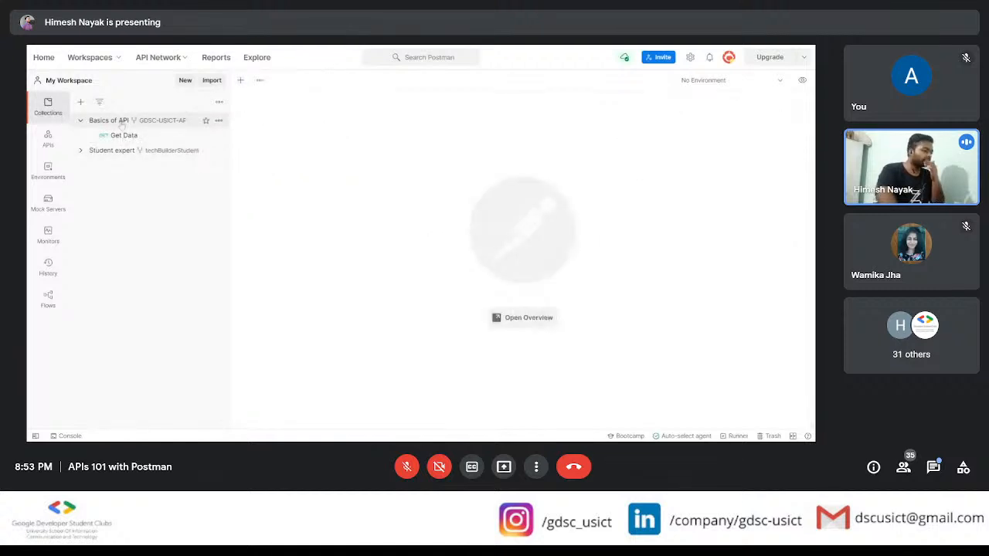
click(219, 120)
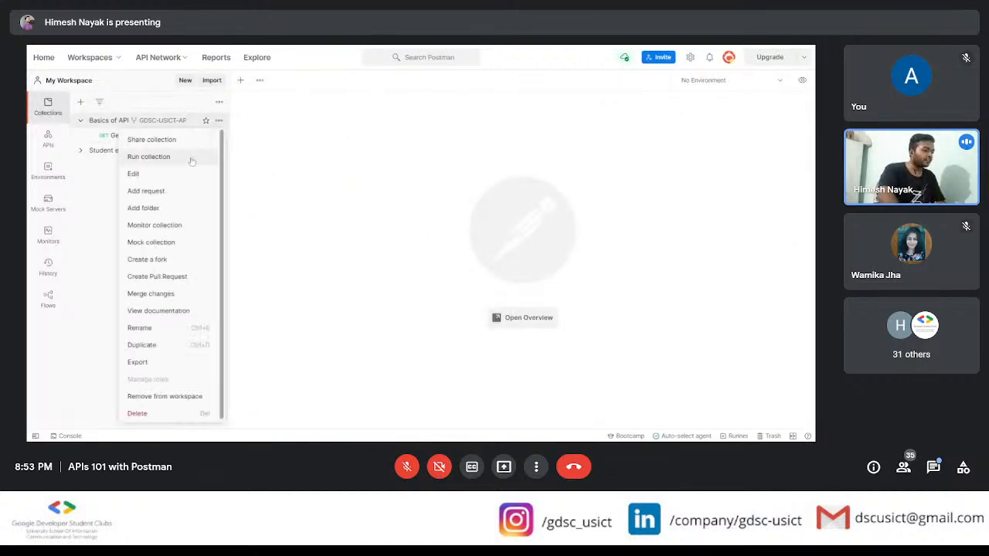
click(168, 312)
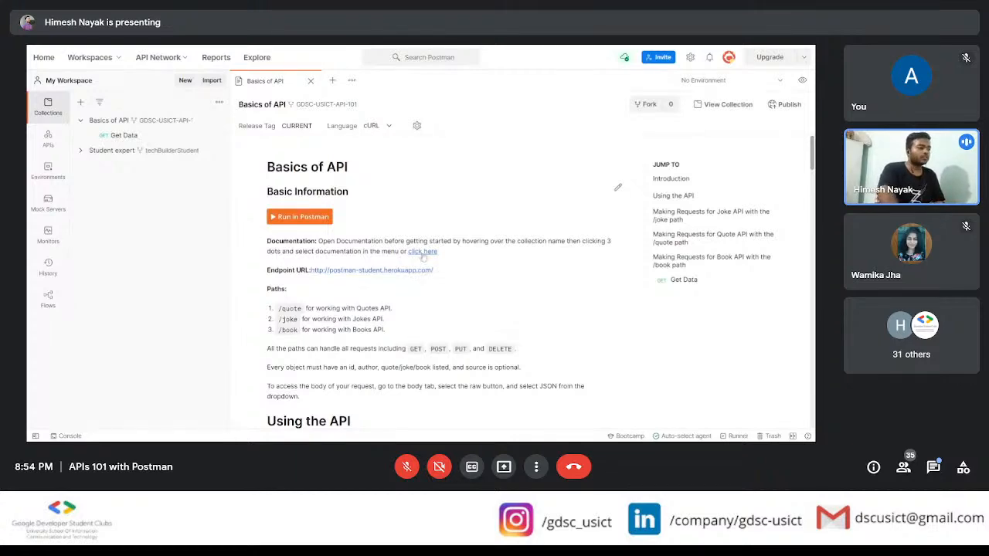
scroll(424, 258, down, 3)
scroll(424, 257, up, 3)
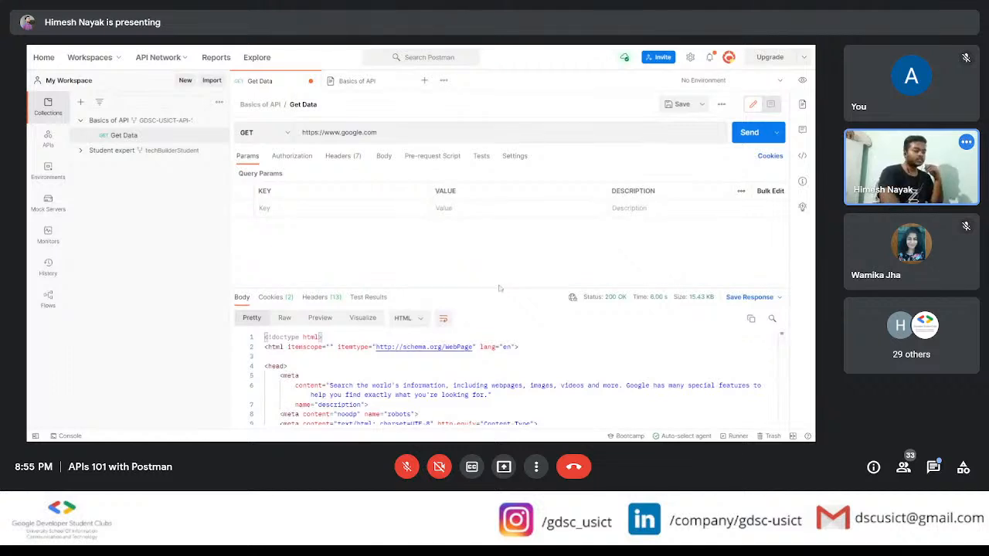
drag(499, 289, 499, 222)
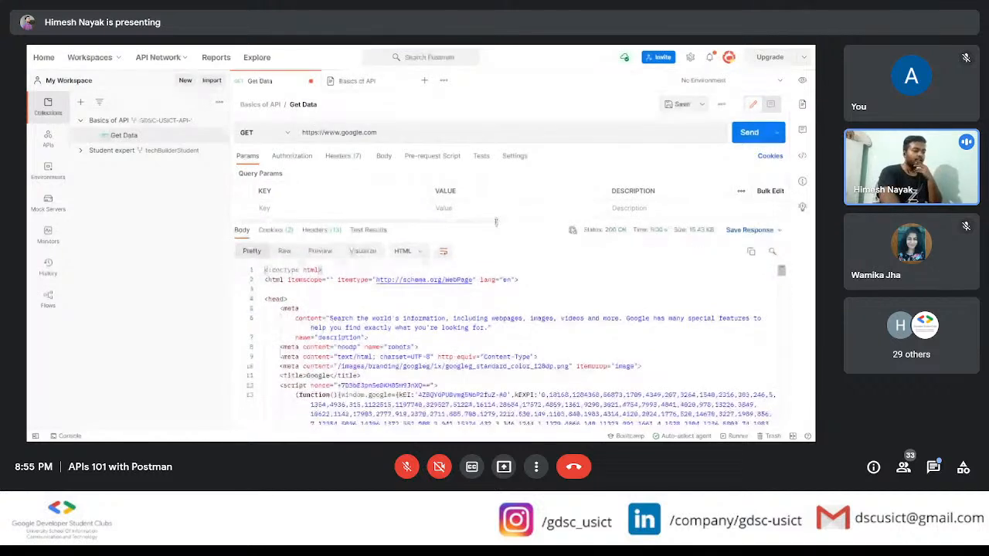
scroll(510, 345, down, 3)
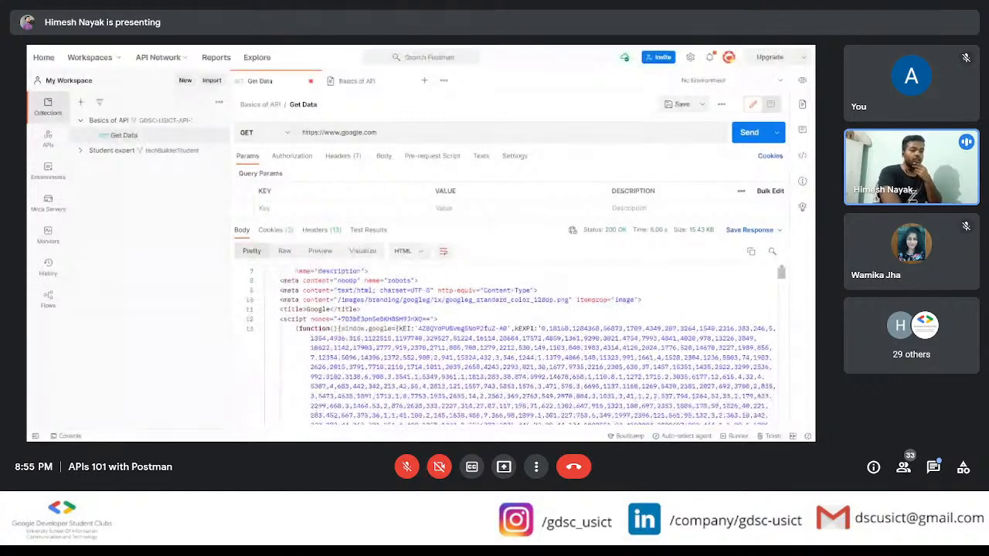
scroll(510, 346, down, 2)
scroll(510, 345, down, 5)
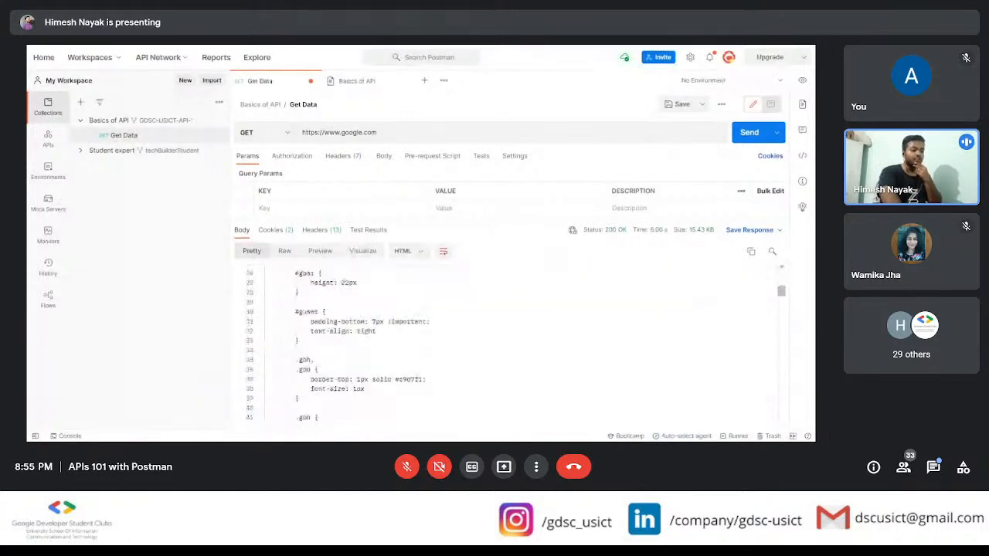
scroll(510, 345, up, 5)
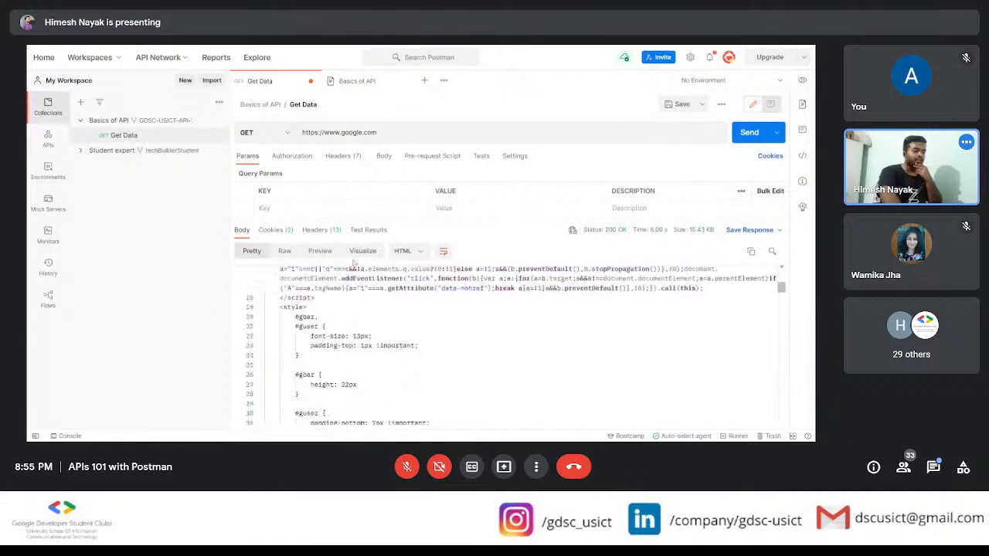
Step: Render the response body of the Get Data request as a preview and look over the page
click(363, 251)
click(319, 253)
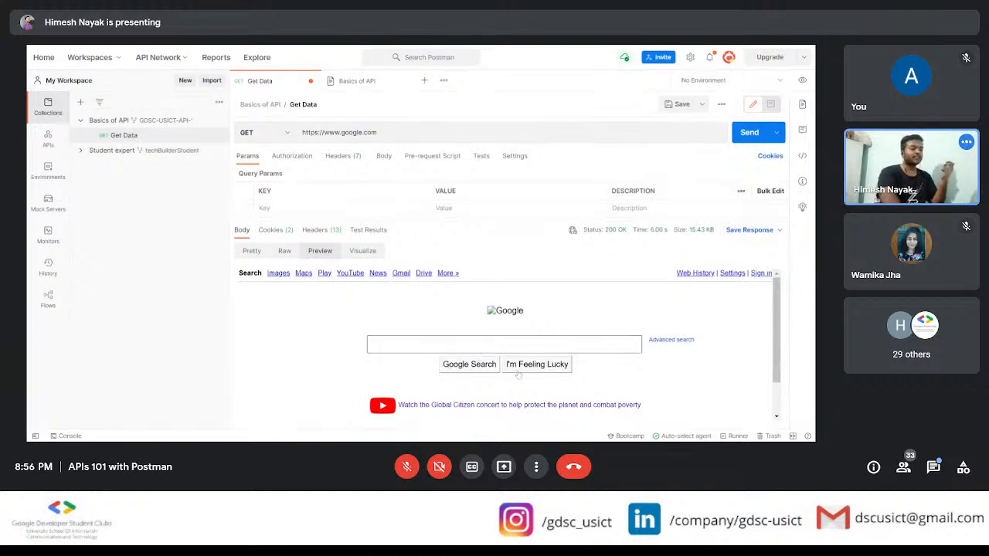
scroll(533, 374, down, 1)
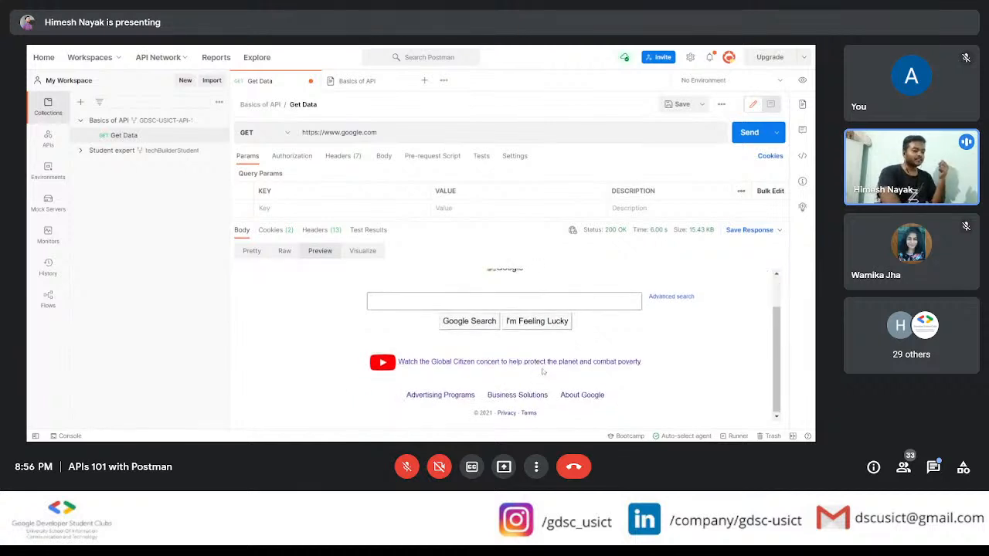
scroll(542, 372, up, 1)
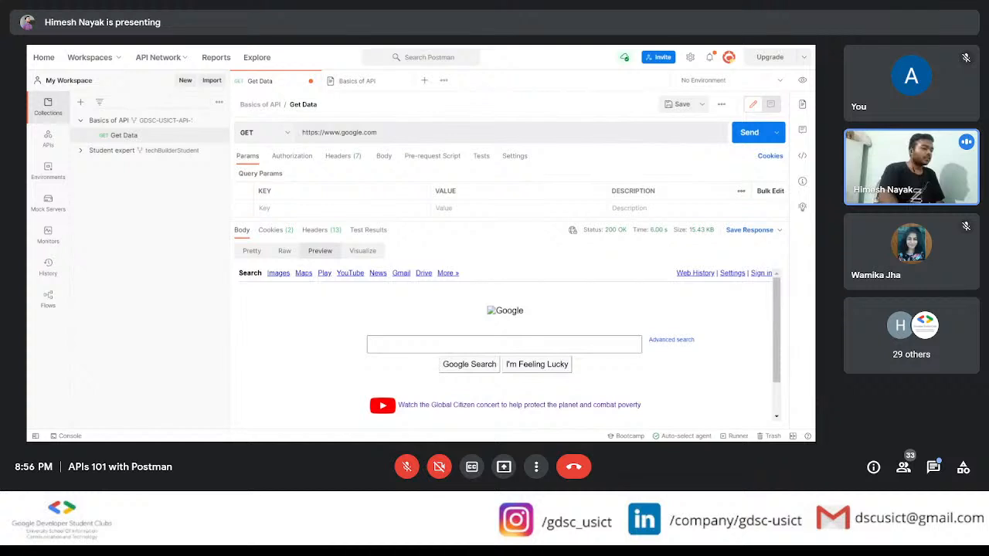
Step: Add the query parameter q with the value postman to the request URL and send the GET request
click(378, 133)
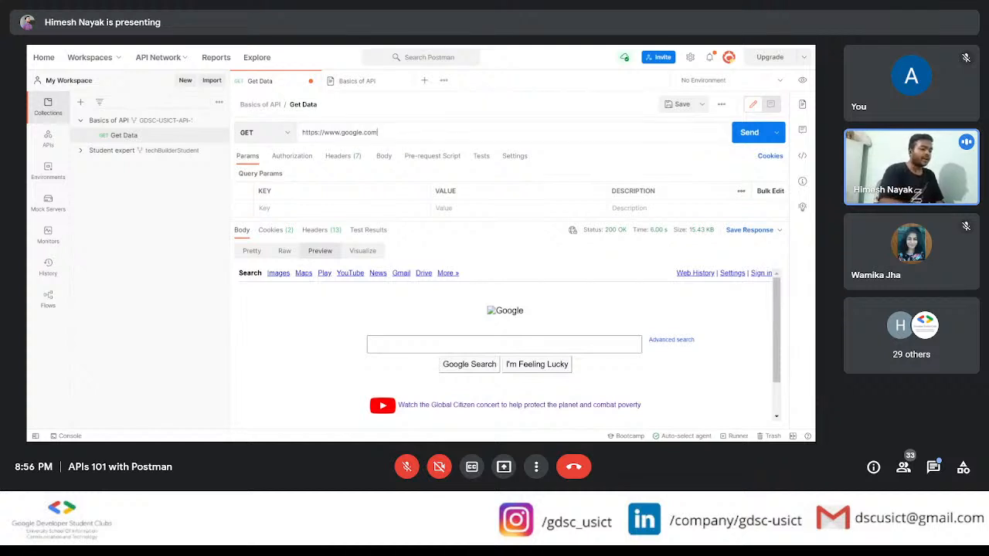
text(?)
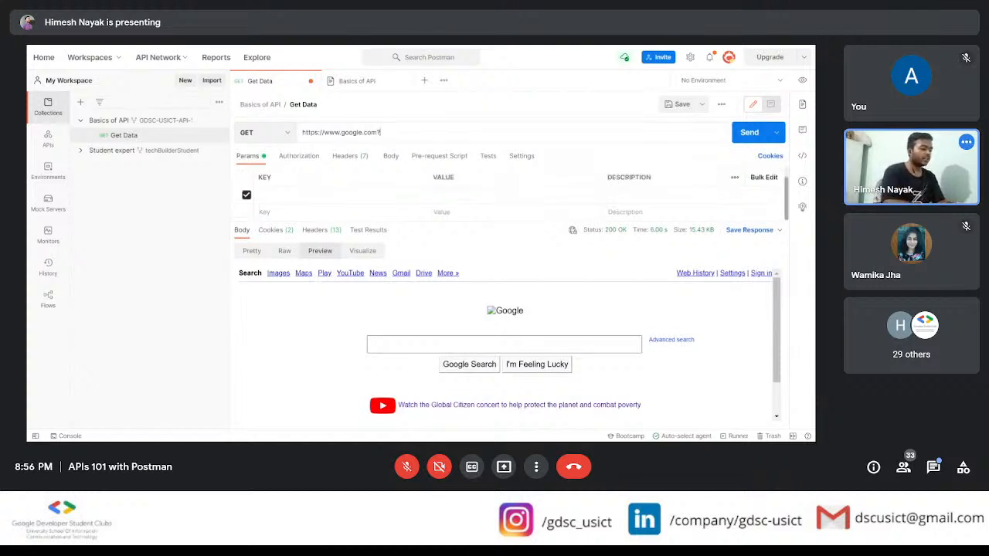
text(q)
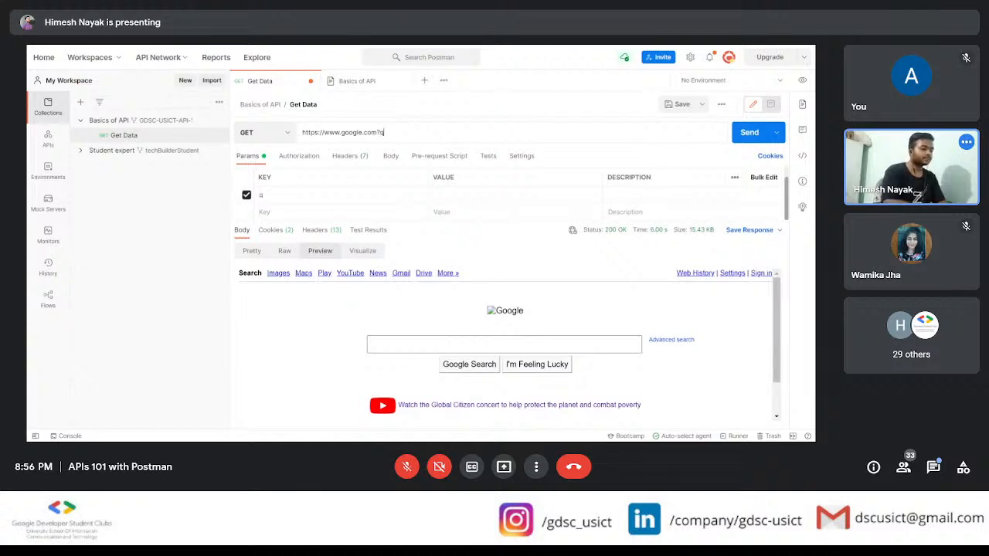
text(=posta)
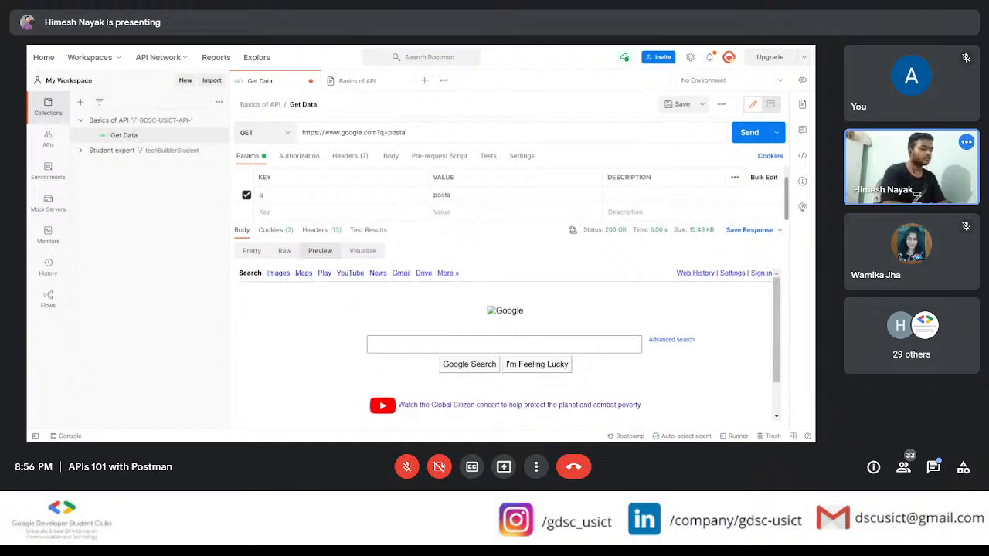
key(BackSpace)
text(man)
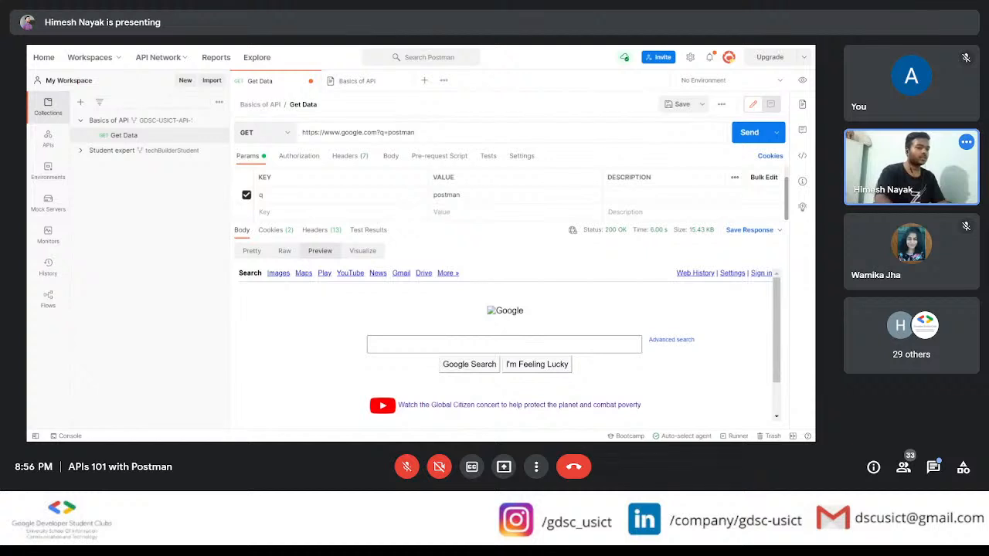
click(747, 134)
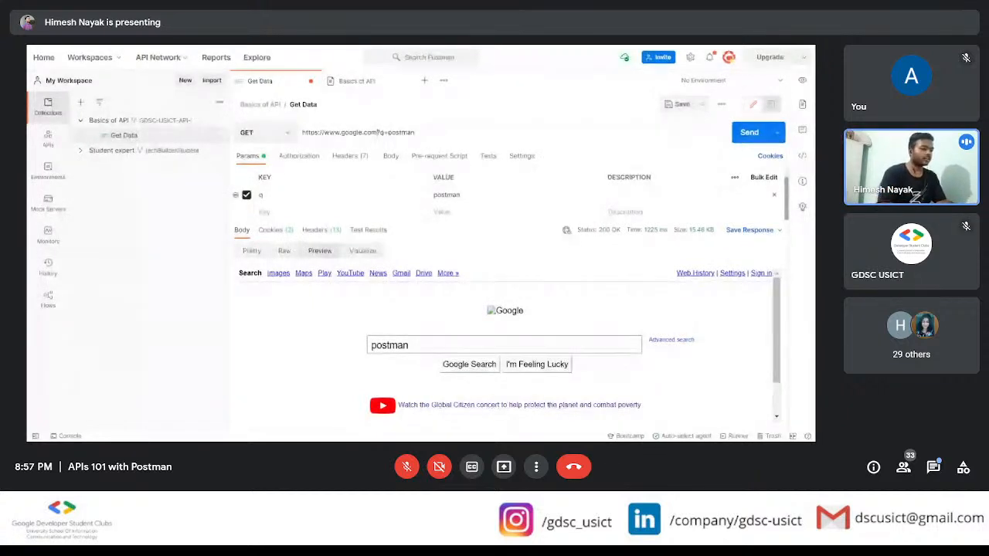
click(377, 132)
text(/sea)
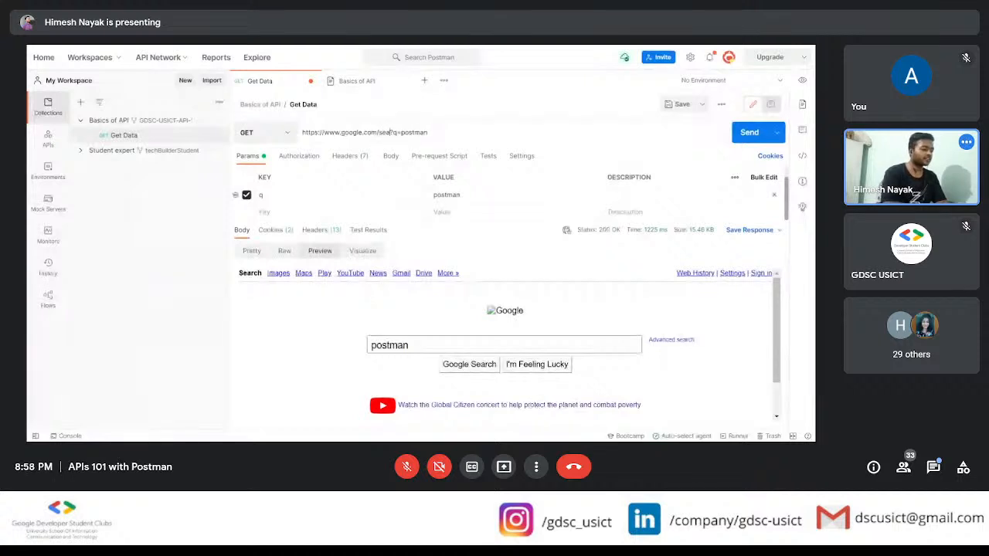
text(rch)
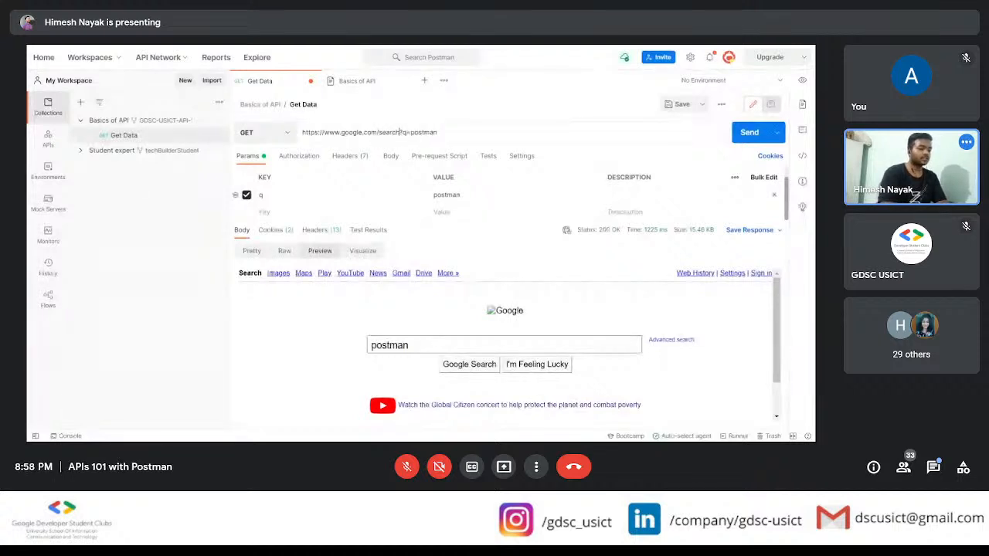
key(Return)
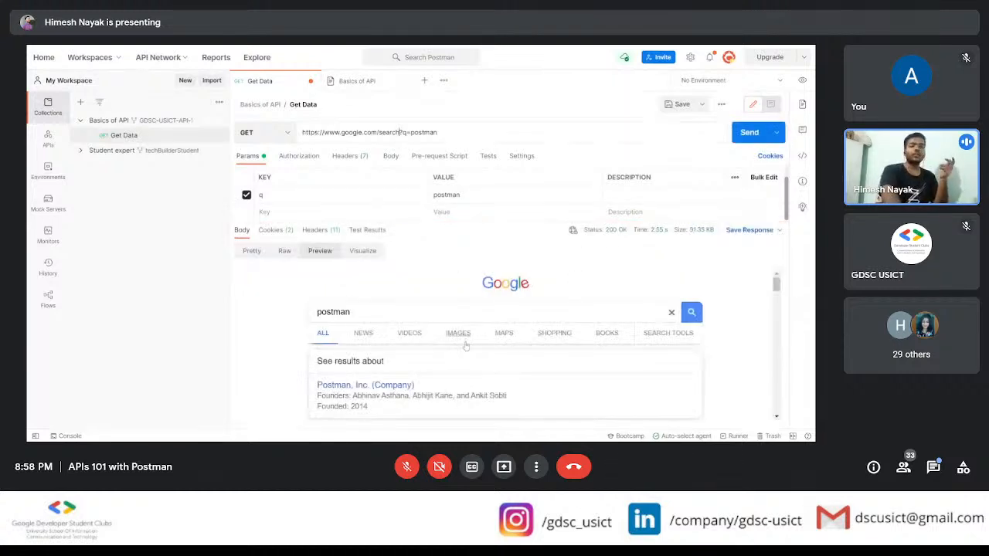
scroll(466, 346, down, 3)
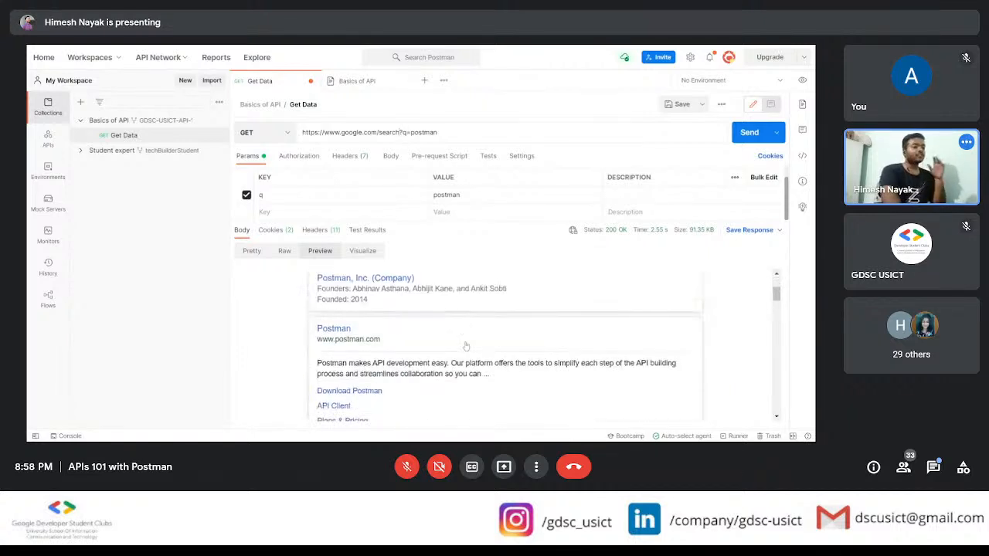
scroll(466, 346, up, 3)
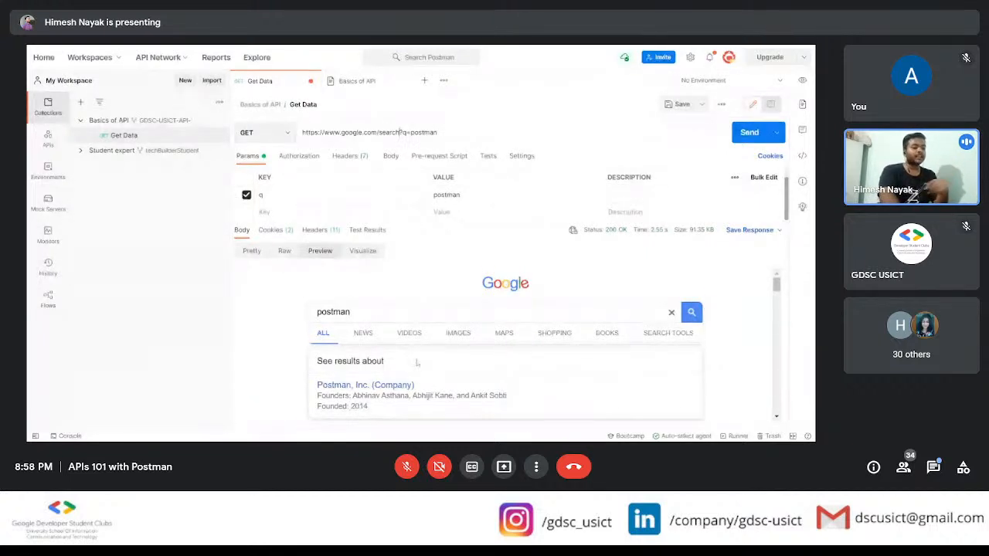
scroll(417, 362, down, 3)
scroll(418, 362, down, 10)
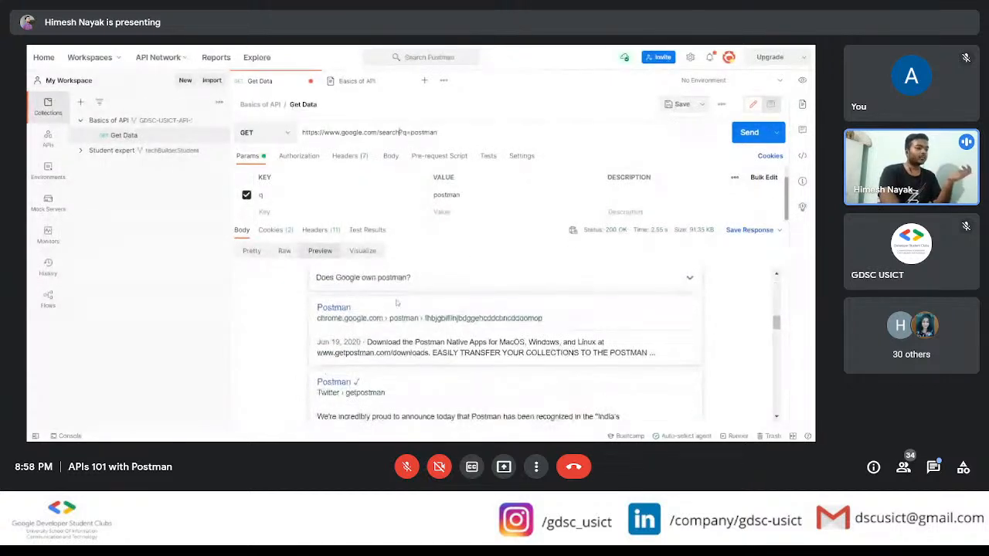
Step: Review the Basics of API documentation for its endpoint URL, available paths, request methods and /joke path instructions
click(366, 84)
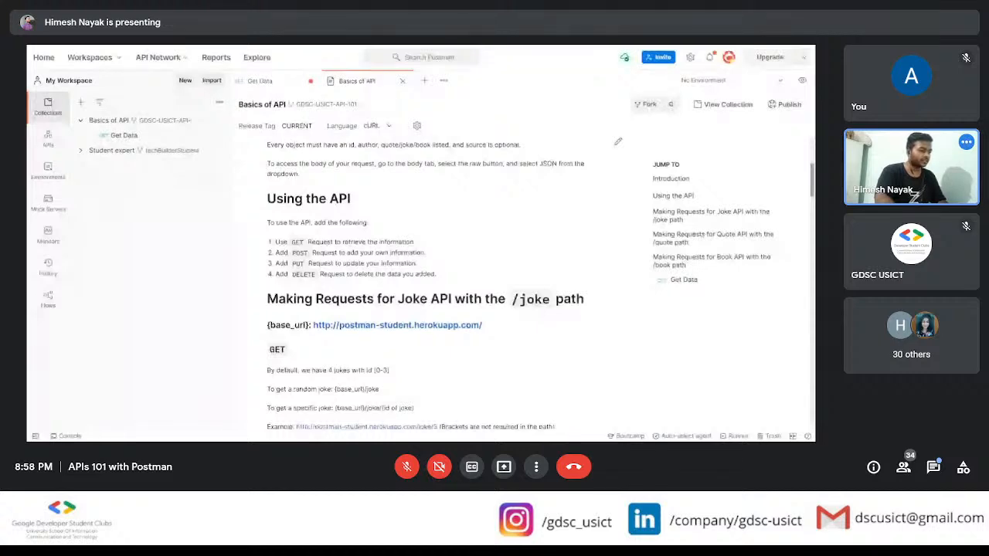
scroll(404, 262, up, 5)
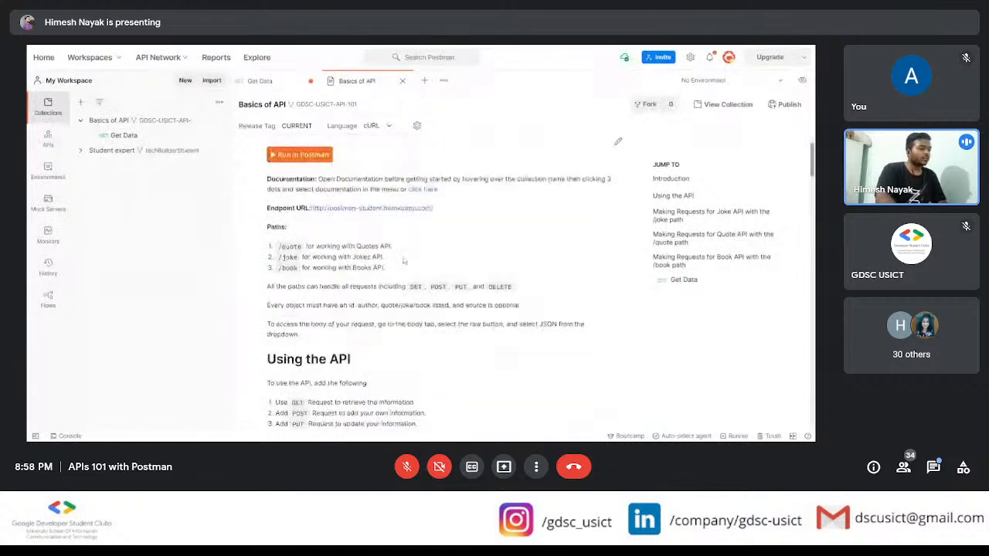
scroll(404, 261, down, 6)
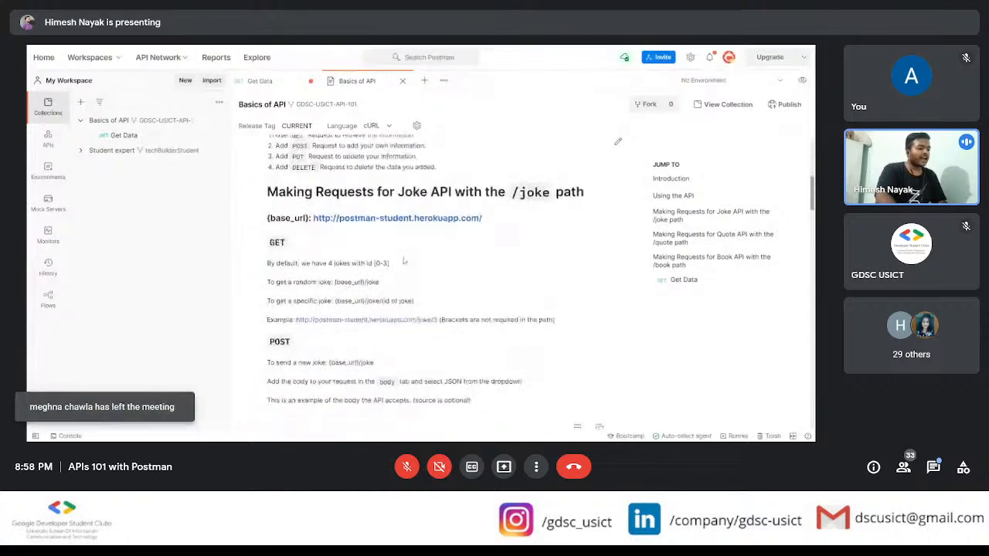
scroll(404, 261, up, 6)
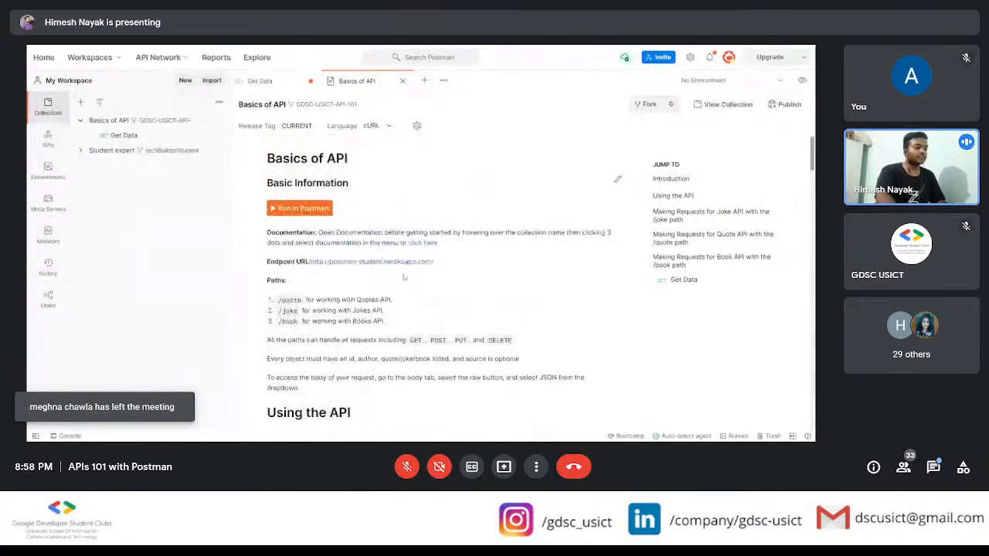
scroll(403, 286, down, 2)
scroll(405, 287, down, 2)
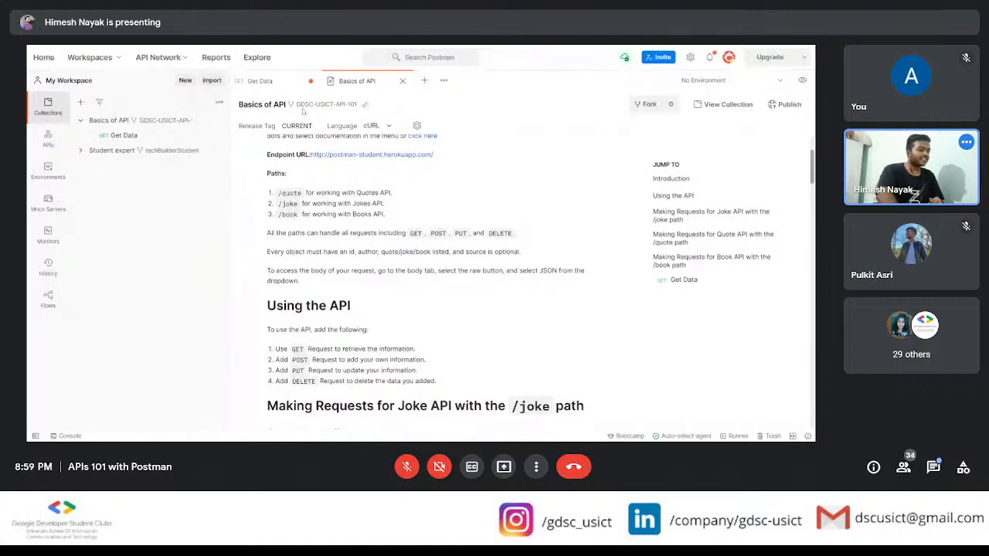
click(281, 85)
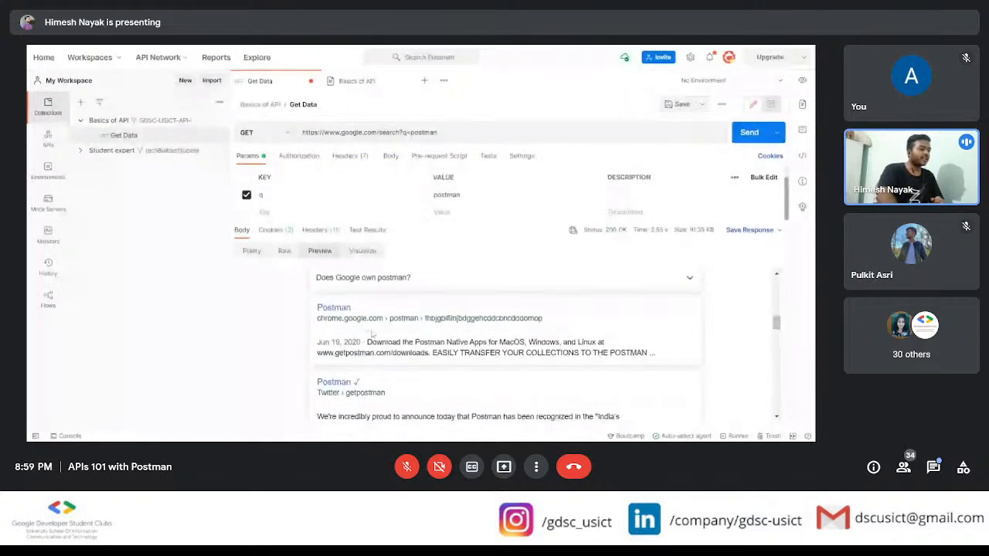
triple_click(606, 132)
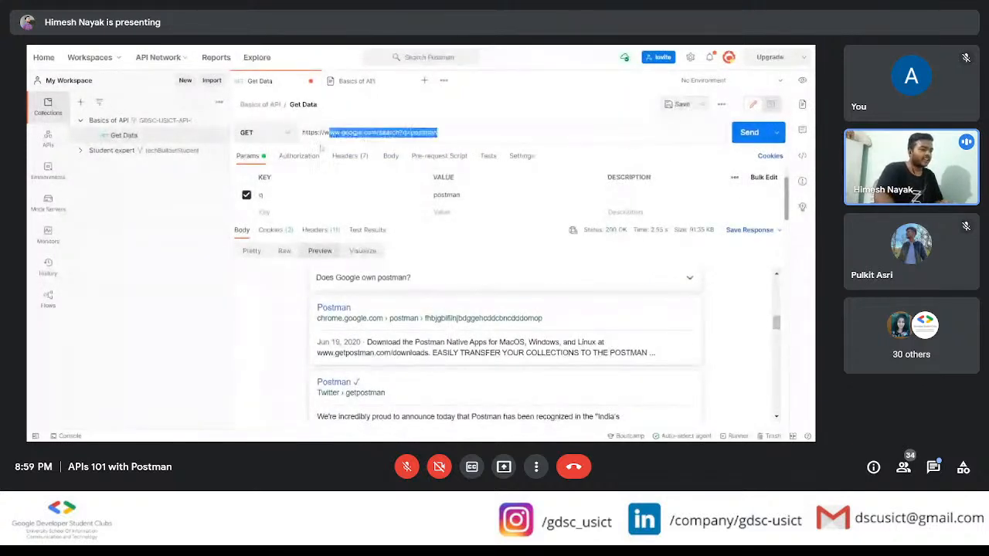
key(BackSpace)
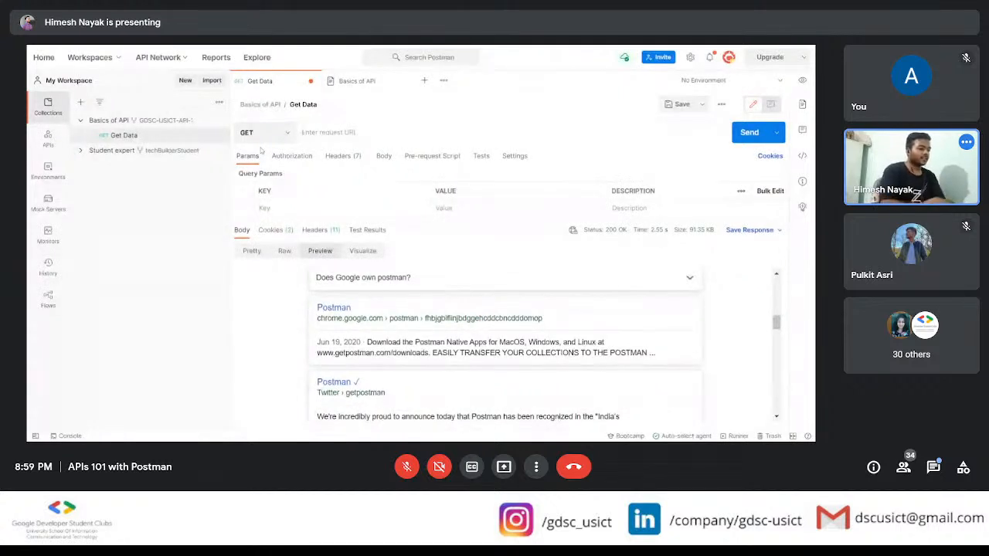
click(261, 106)
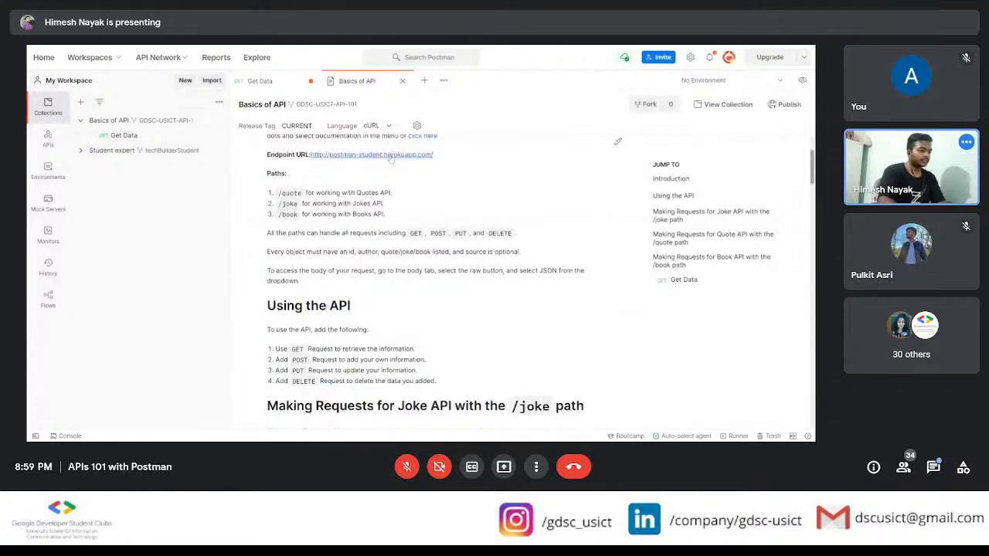
click(261, 80)
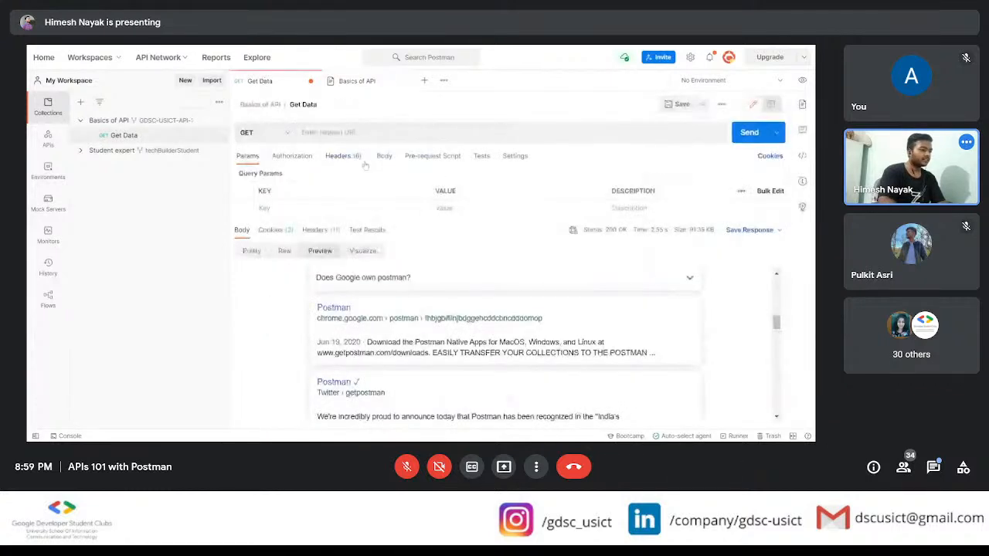
click(749, 133)
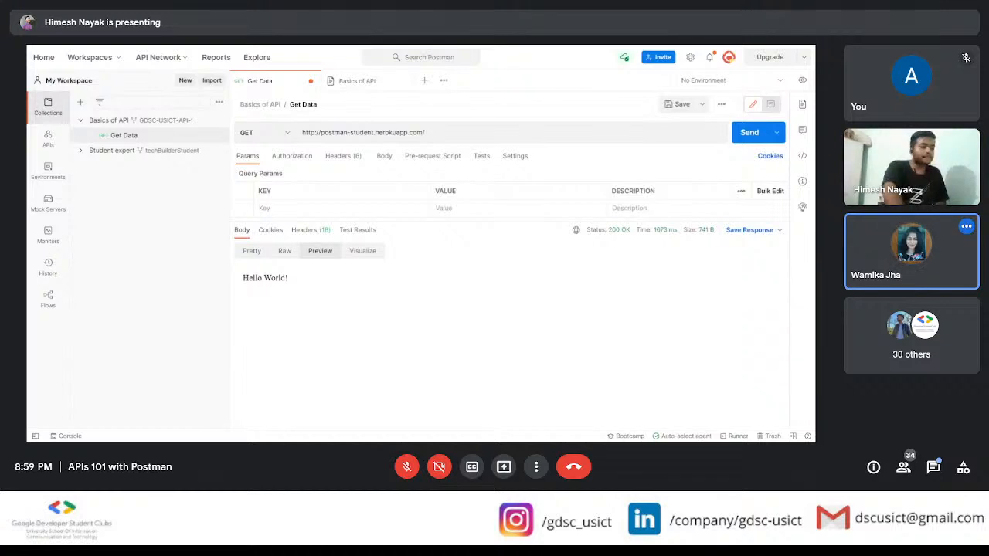
Step: Review the endpoint URL in the Basics of API documentation and compare the Get Data response body in Pretty and Preview views
click(348, 83)
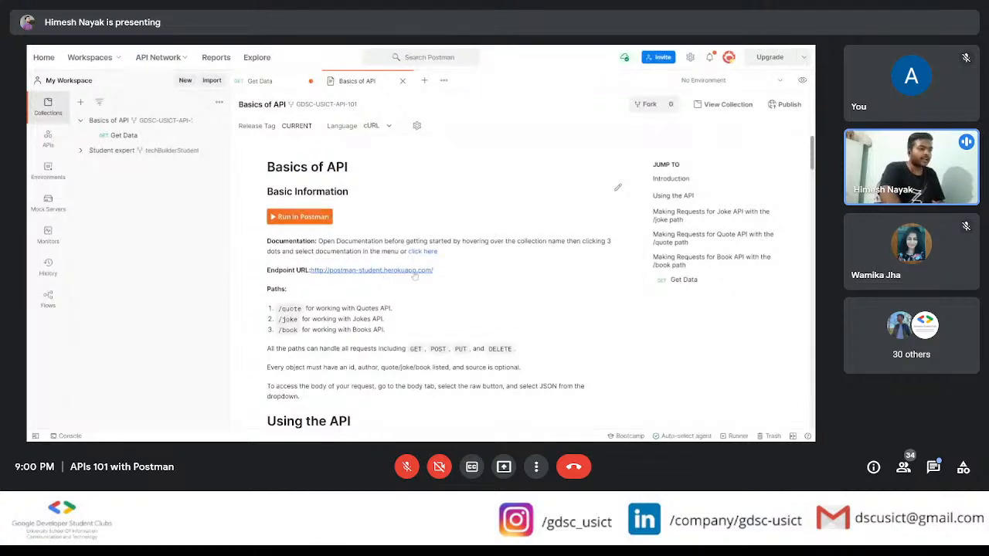
click(266, 84)
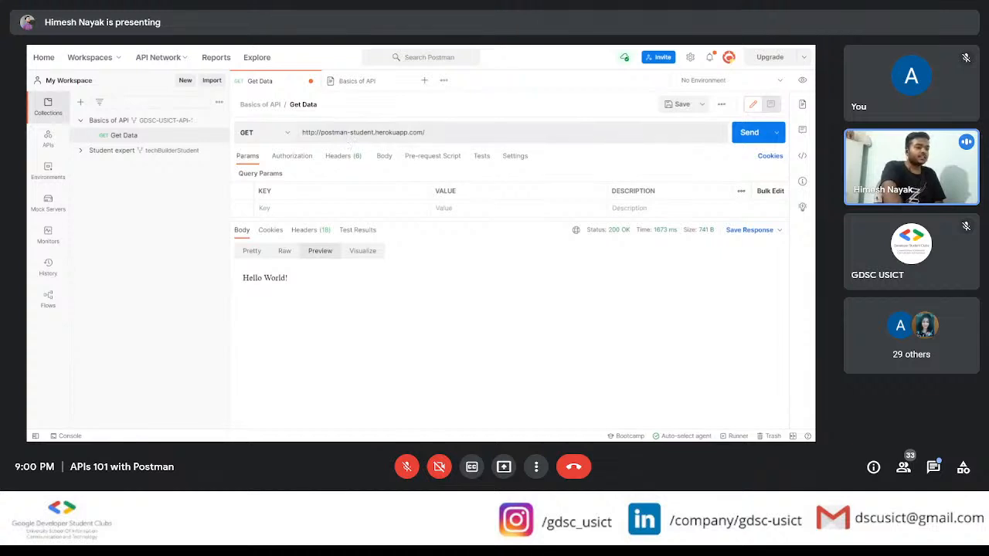
drag(305, 277, 242, 281)
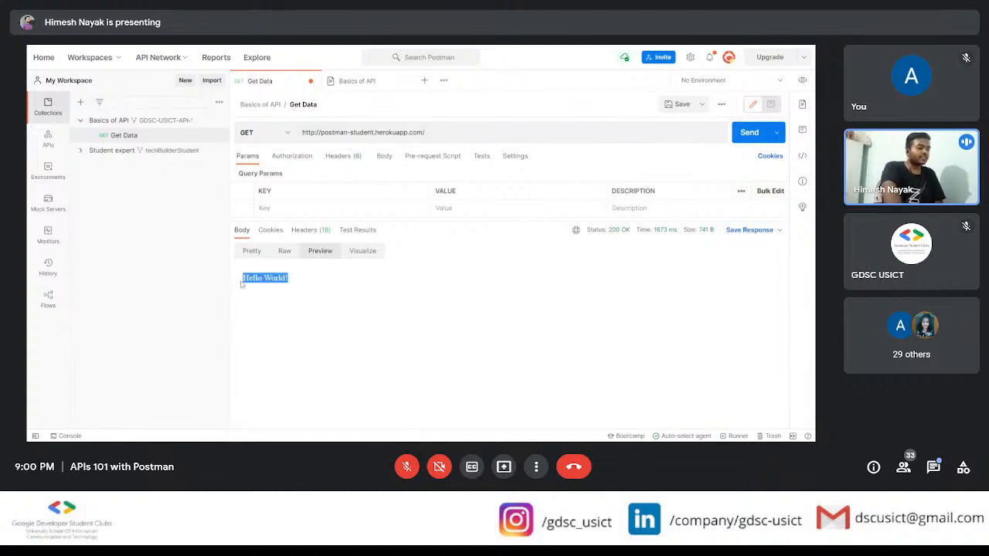
click(324, 291)
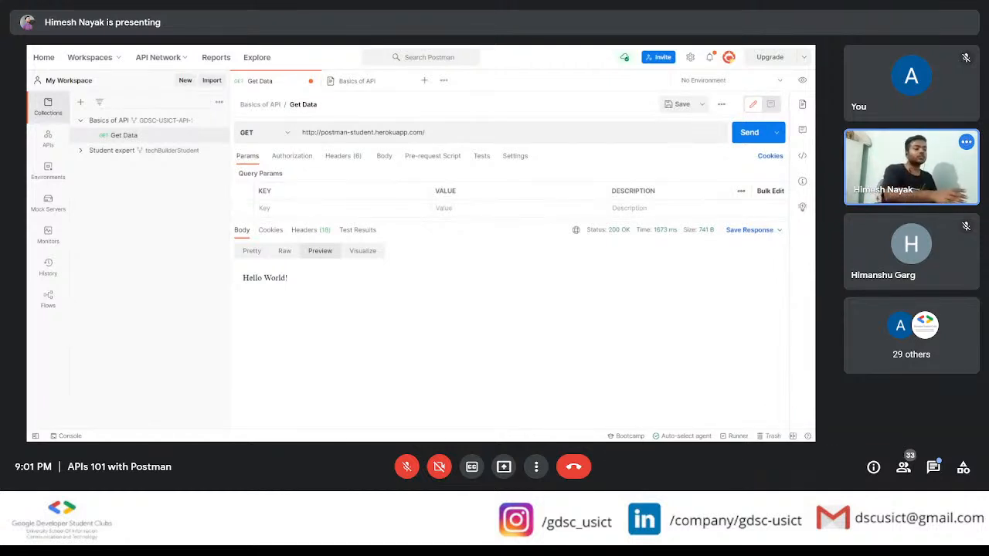
click(248, 252)
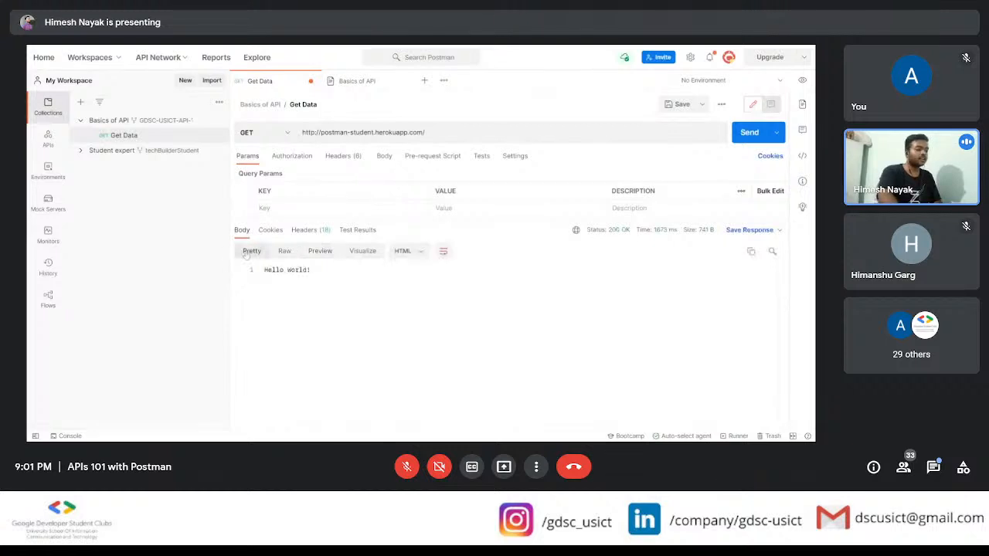
drag(310, 269, 262, 275)
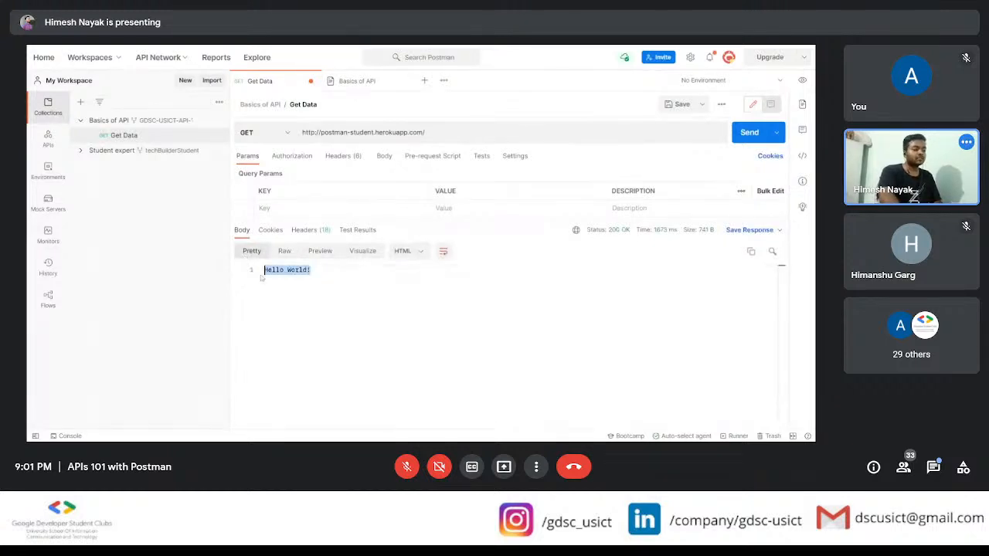
click(261, 276)
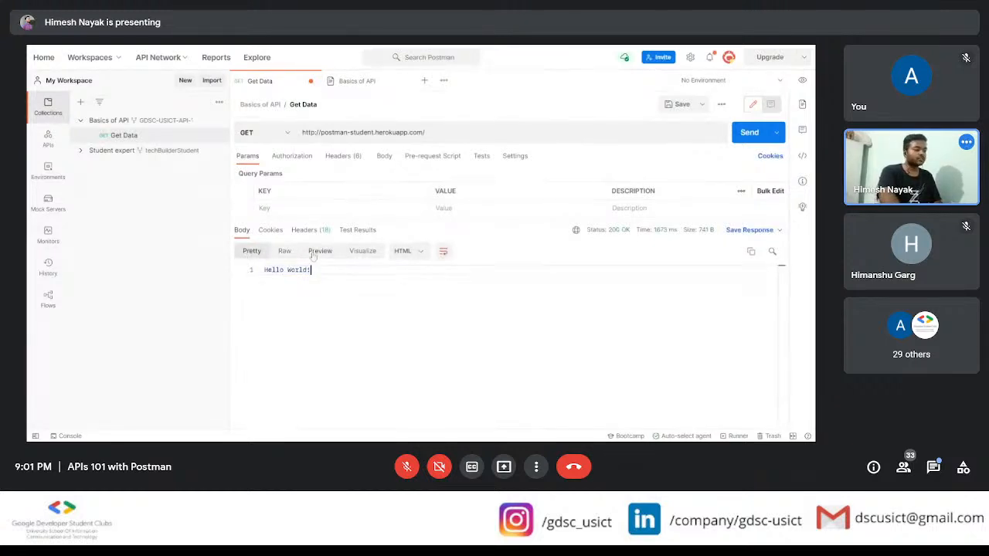
click(335, 255)
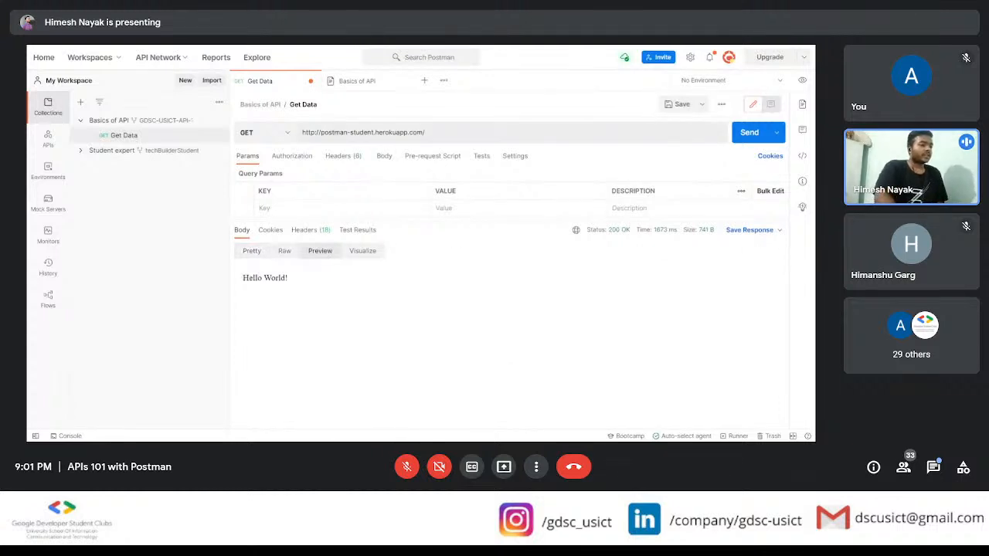
Step: Add the documented joke path to the request URL, send the GET request, and show the response body in Pretty view
click(354, 81)
scroll(541, 270, down, 3)
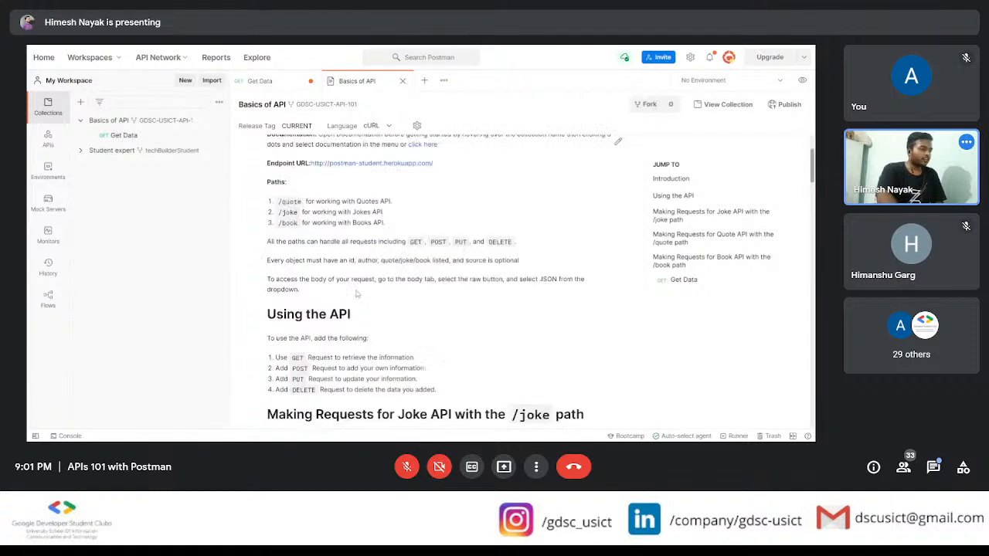
click(274, 82)
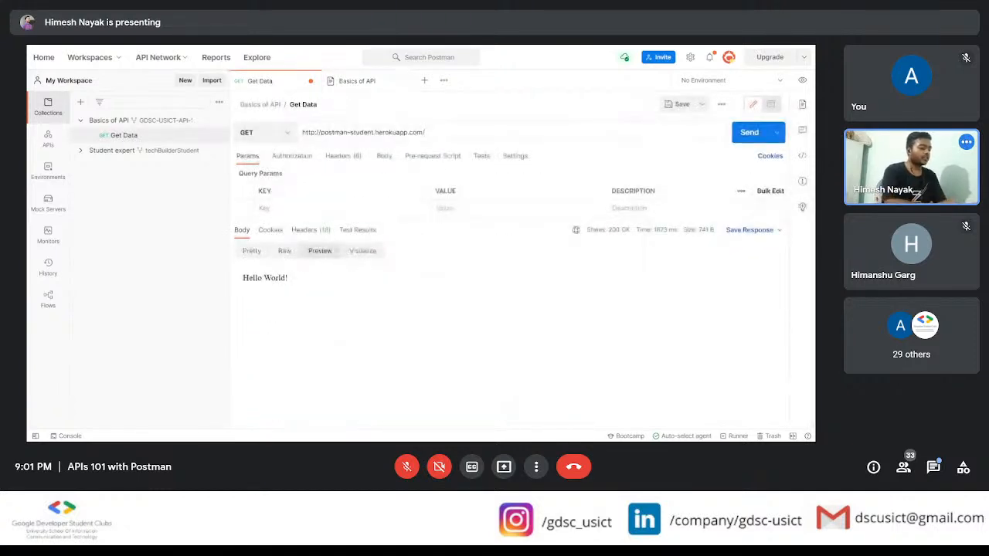
text(joke)
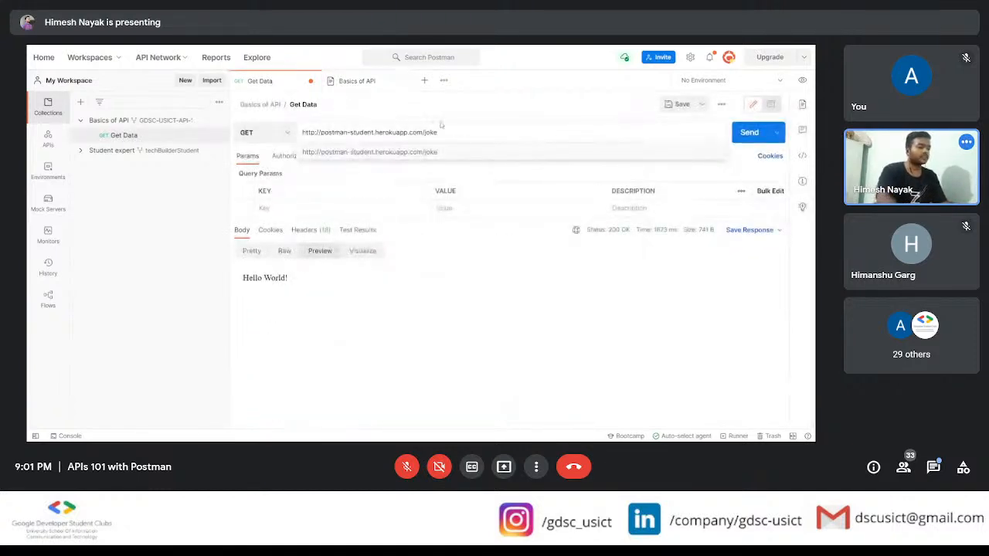
click(743, 134)
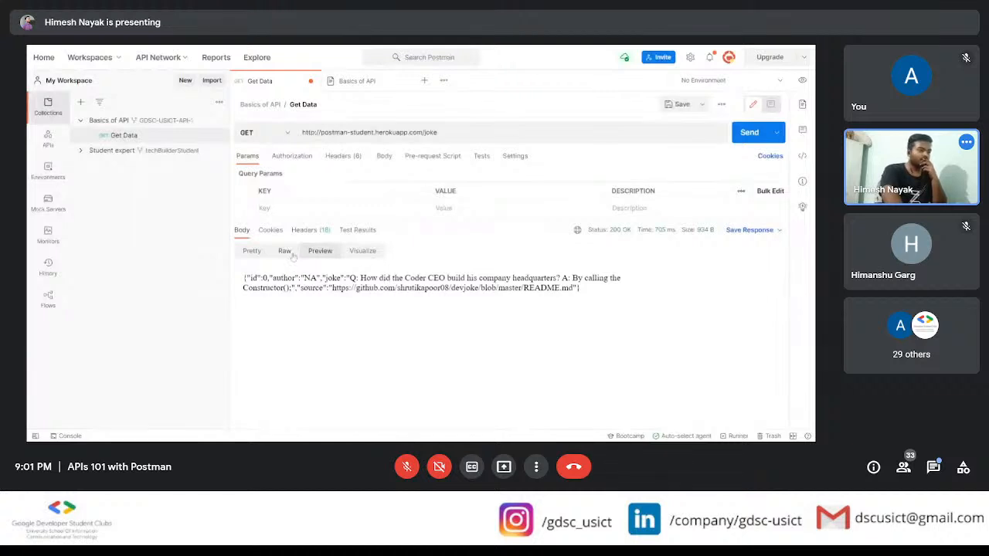
click(261, 254)
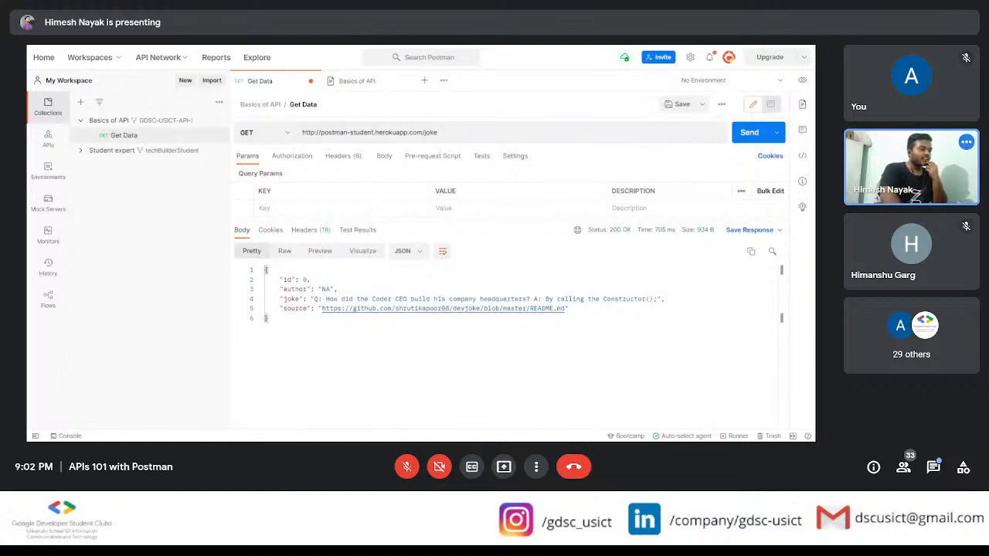
click(357, 81)
scroll(380, 337, down, 10)
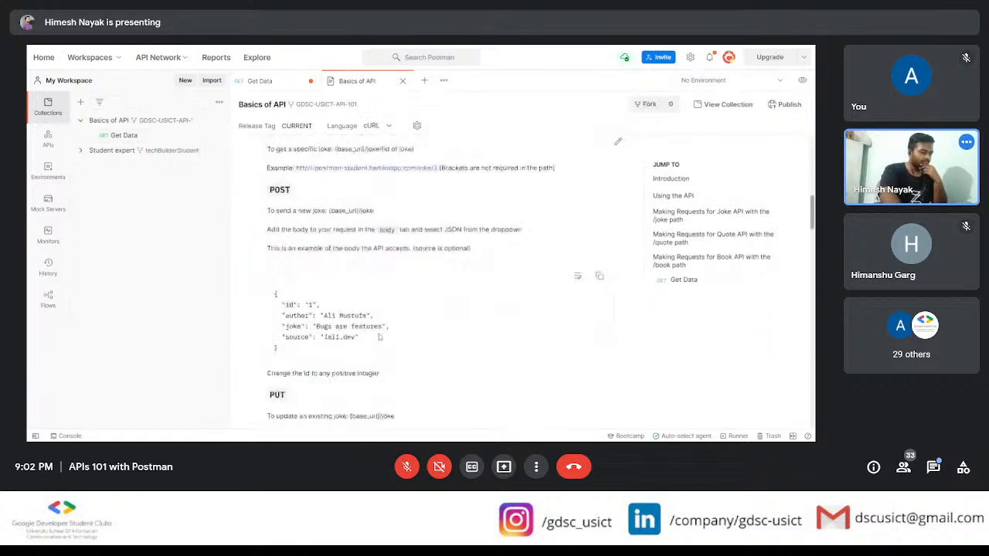
scroll(379, 337, up, 3)
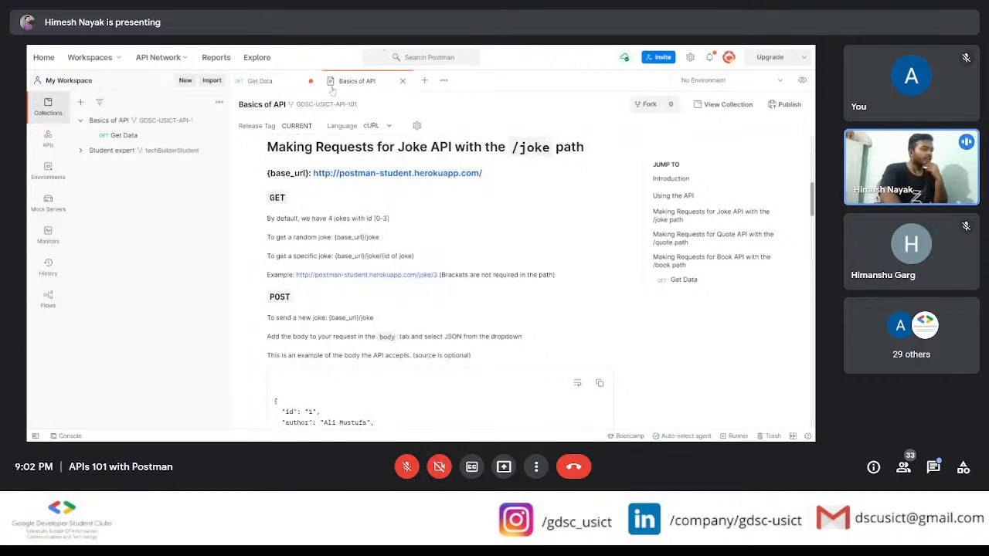
click(278, 80)
click(464, 132)
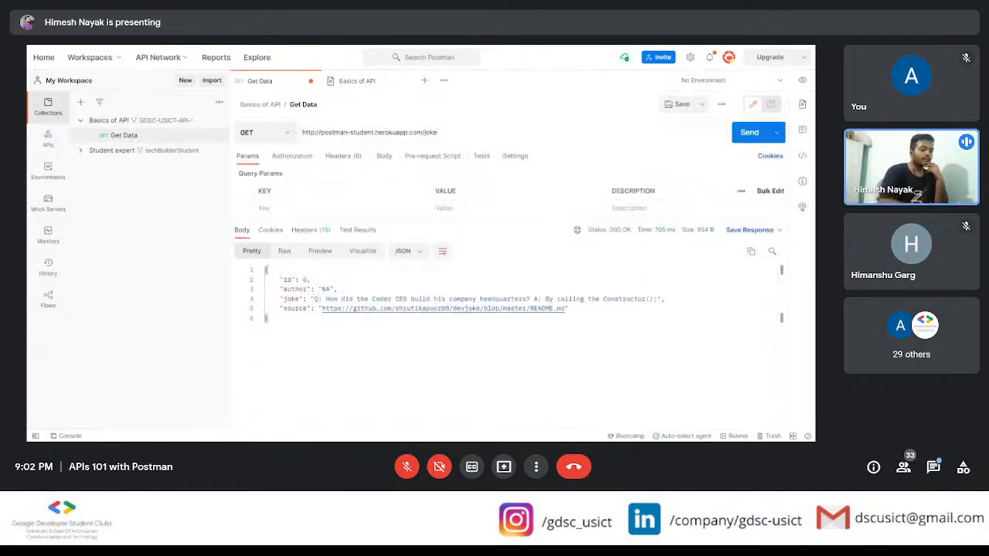
text(/)
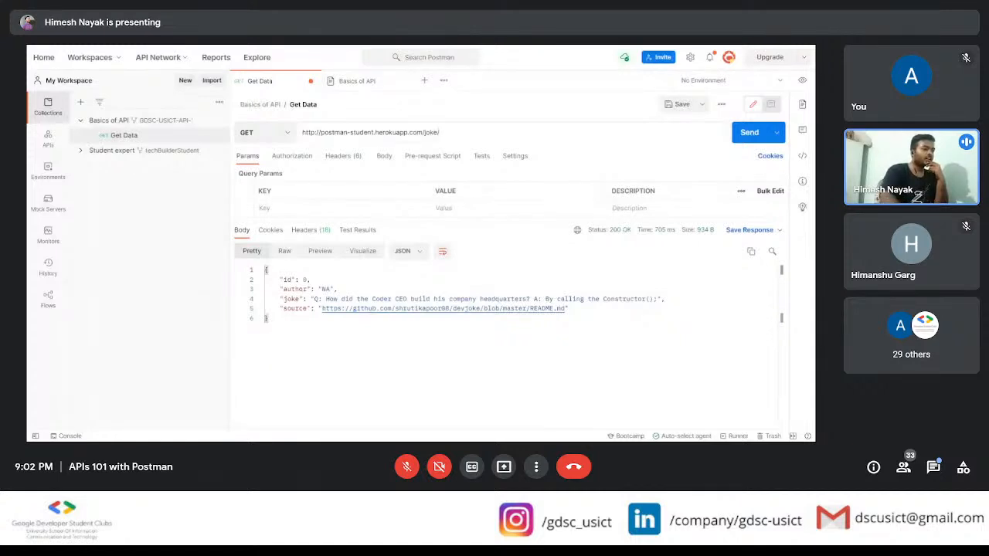
click(387, 85)
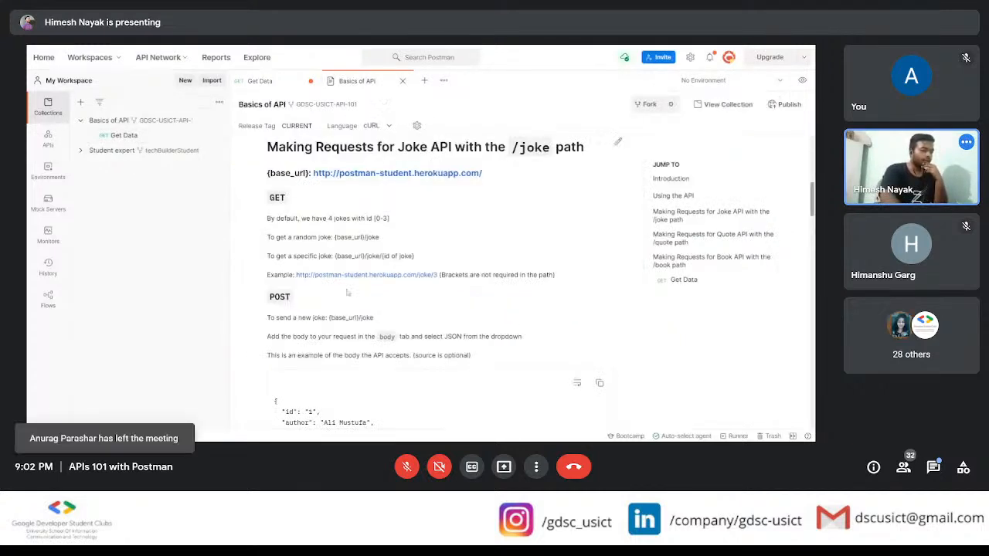
click(289, 86)
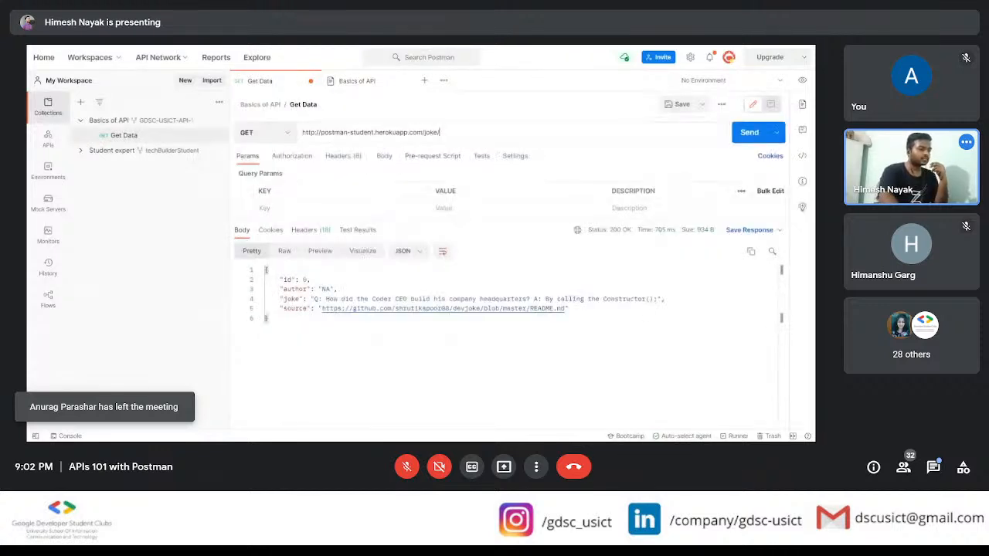
text(2)
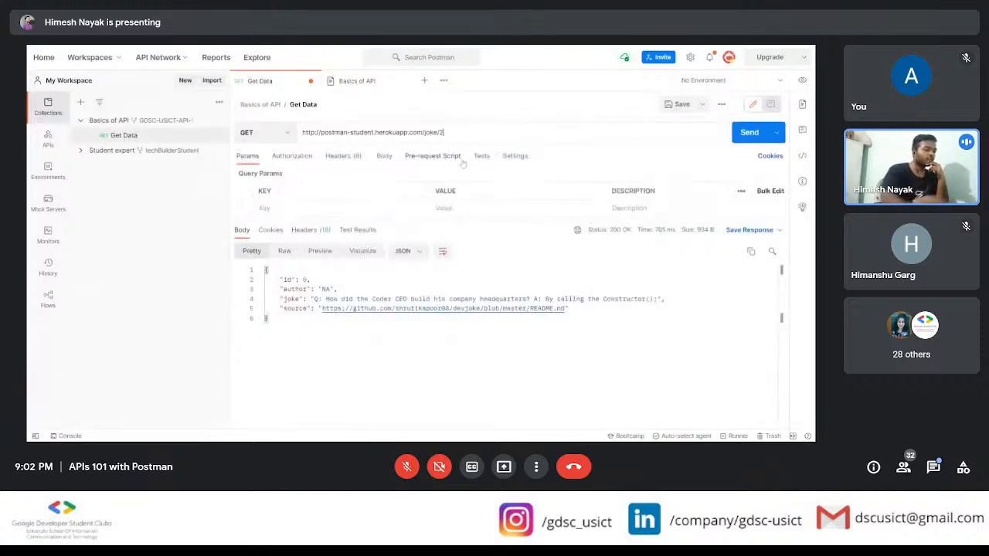
click(751, 133)
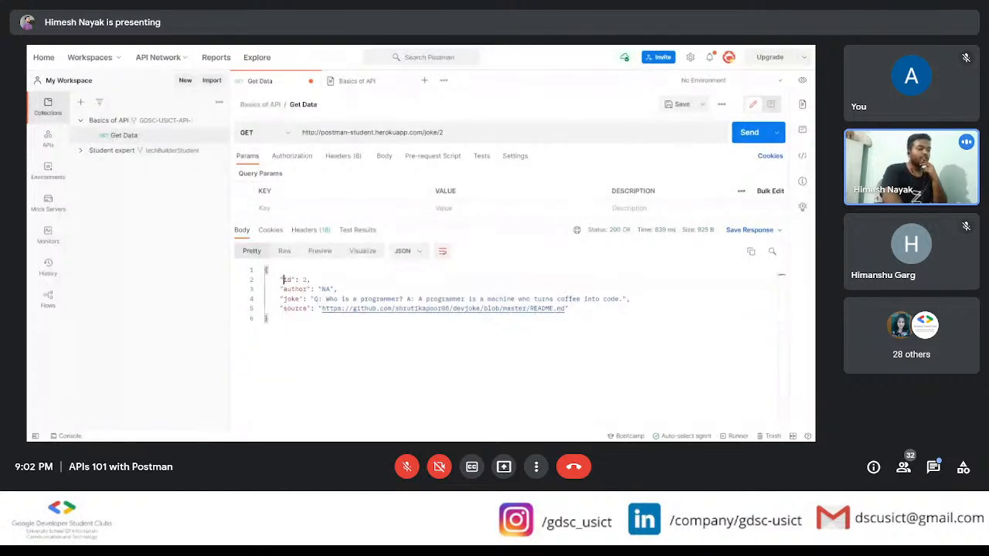
drag(280, 279, 311, 279)
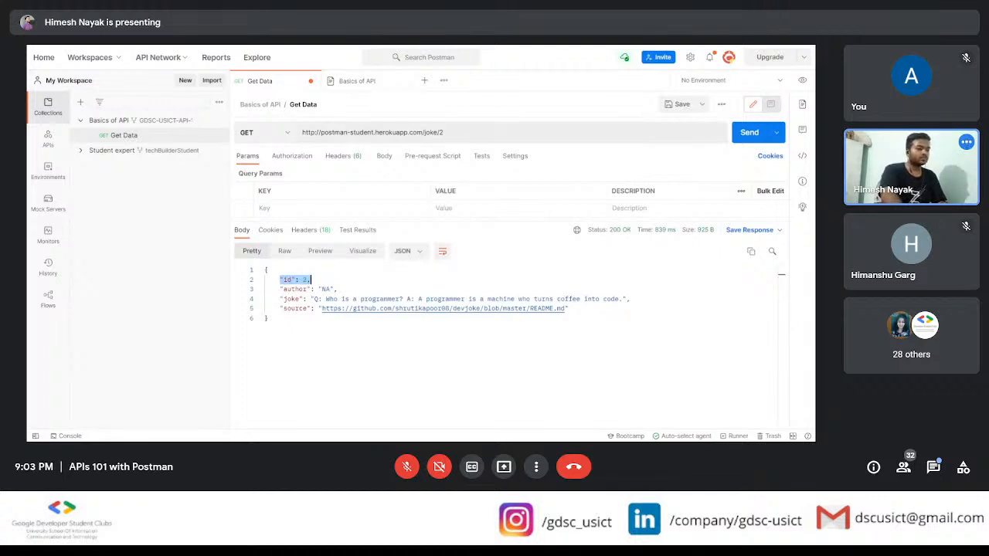
Step: Try passing the joke ID as a named parameter by sending the GET request to /joke:id=2 and to /joke/:id=2
click(440, 133)
key(BackSpace)
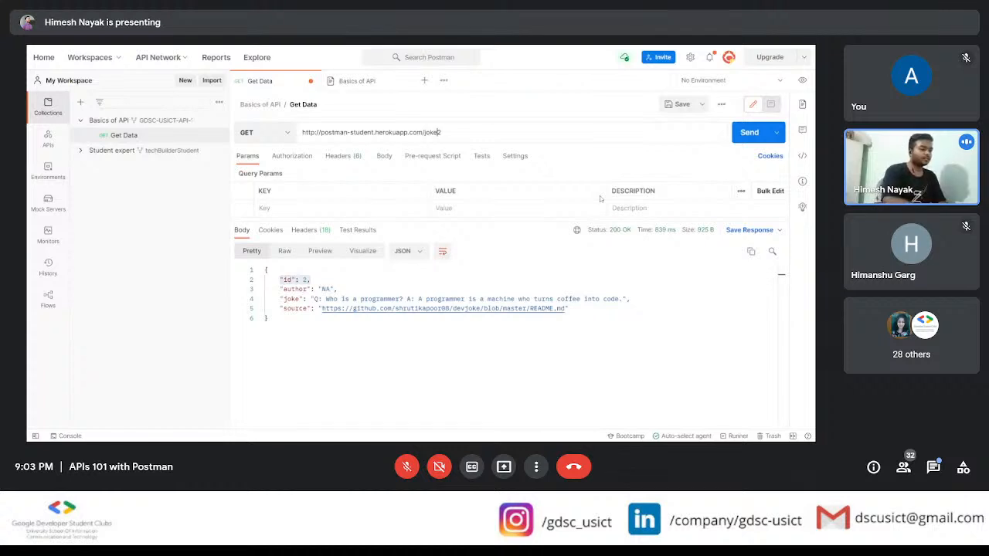
text(:)
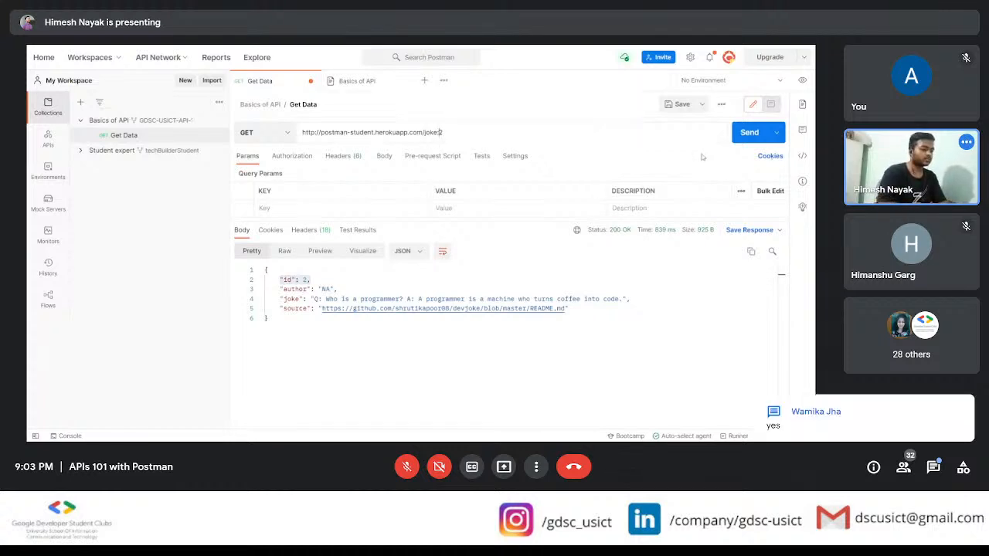
text(id=)
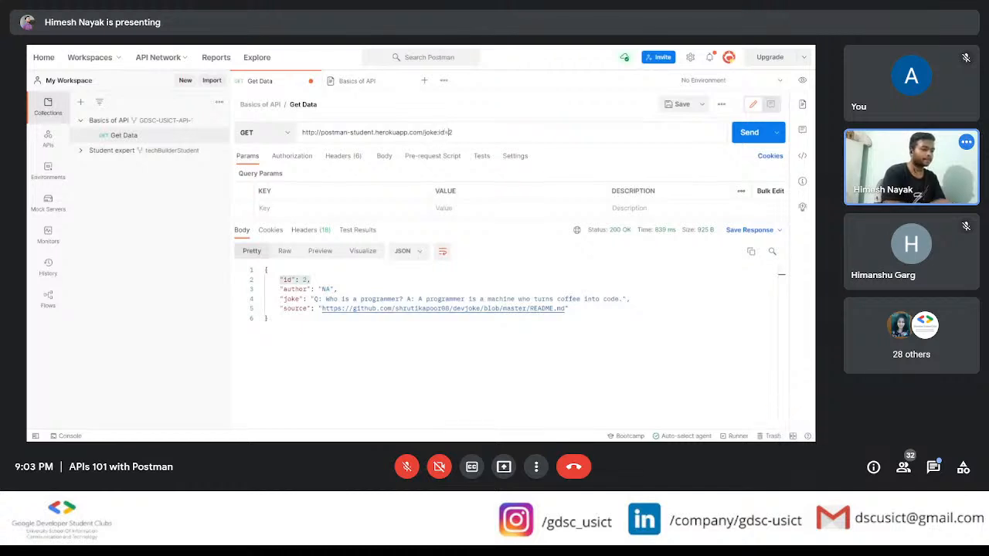
click(742, 132)
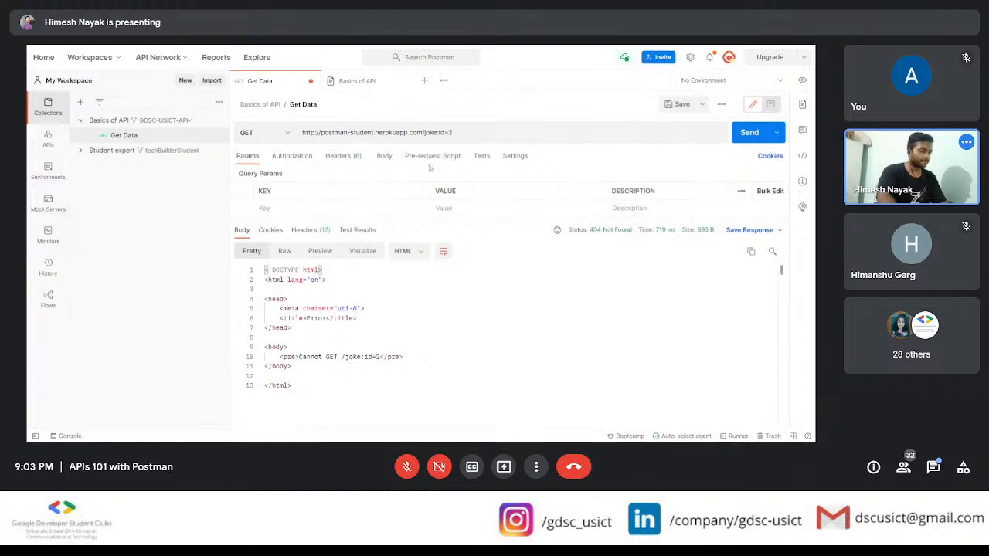
text(/)
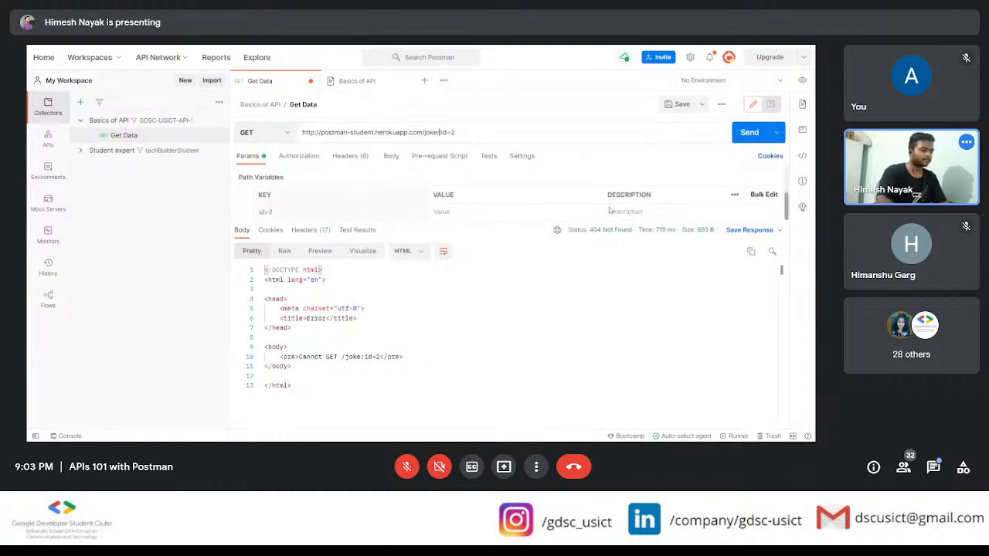
click(744, 134)
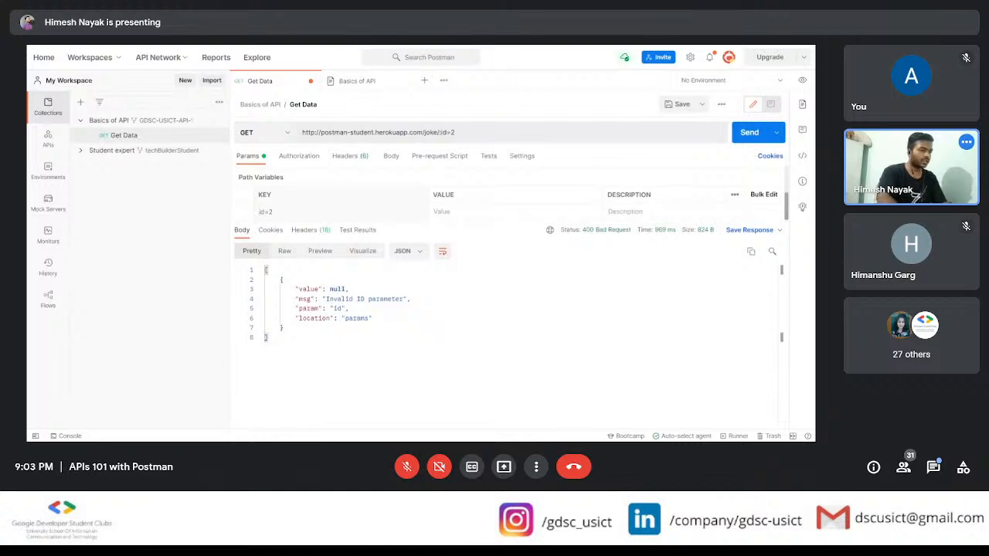
mouse_move(455, 132)
mouse_down()
mouse_move(434, 133)
mouse_move(442, 142)
mouse_up()
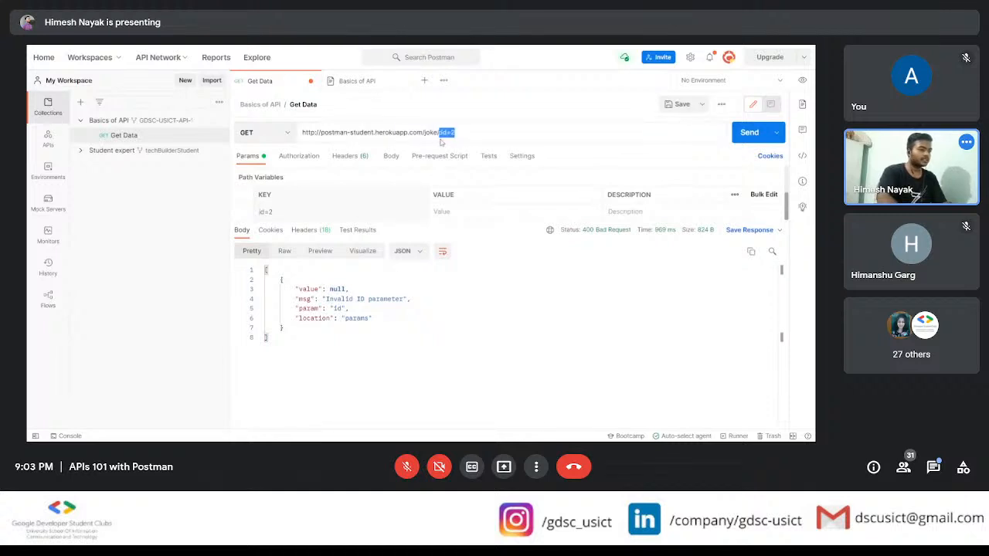
text(3)
key(ctrl+Return)
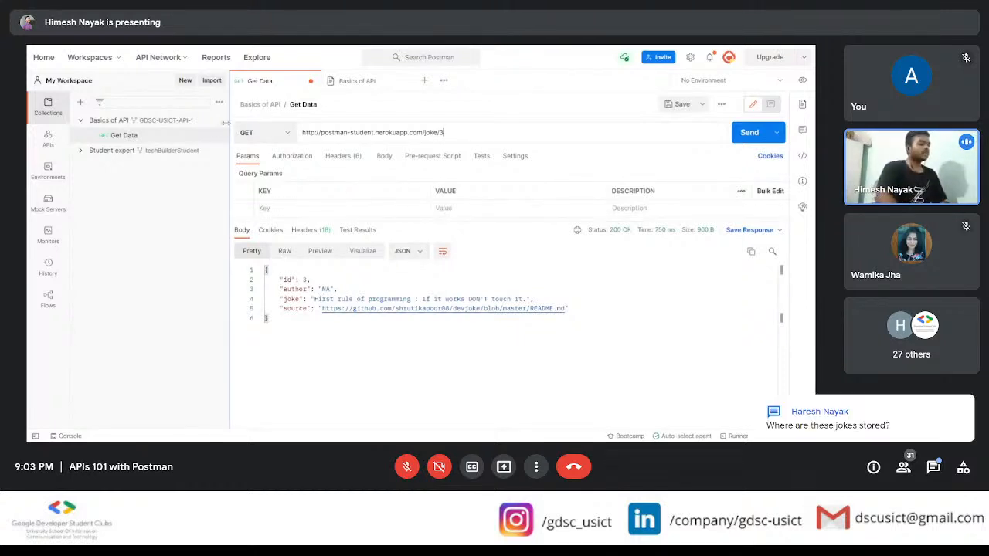
Step: Review the documentation's POST section for sending a new joke and look through the request methods available for Get Data
click(344, 81)
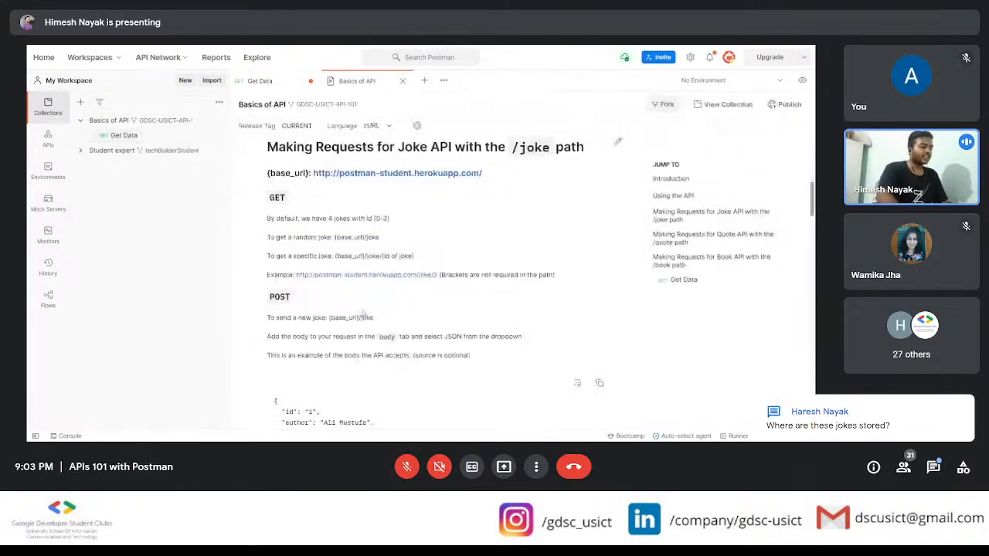
scroll(362, 313, down, 5)
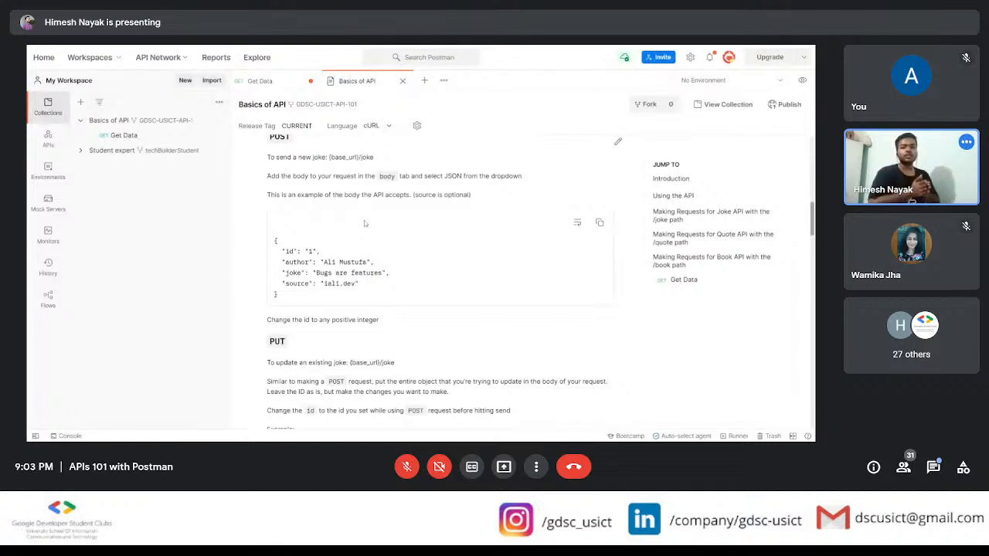
click(263, 81)
click(255, 132)
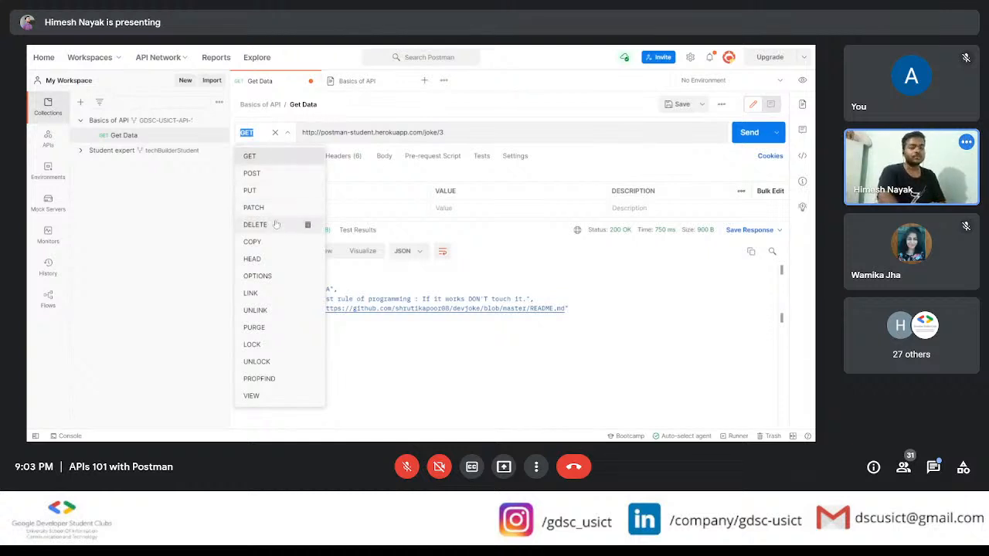
click(312, 157)
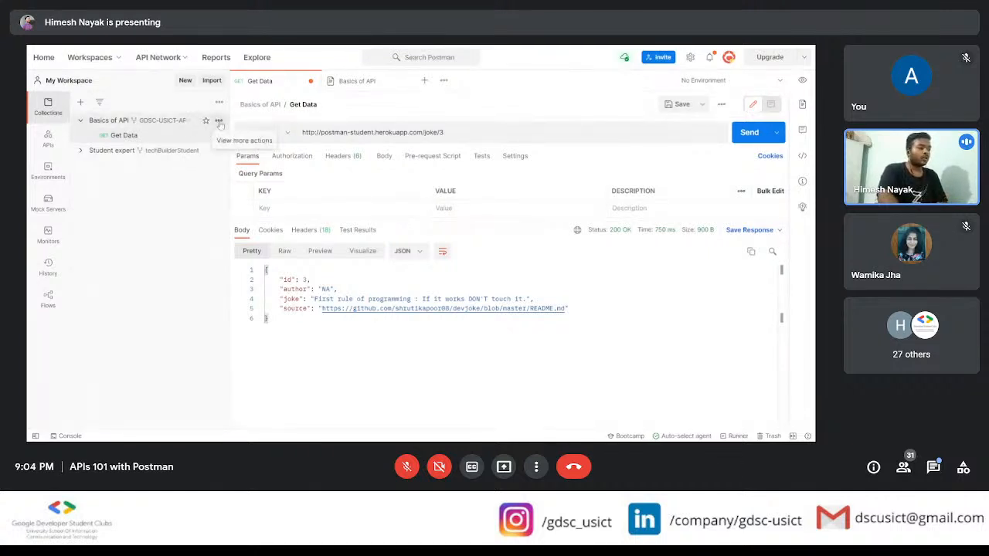
Step: Add a new request to the Basics of API collection and name it Post Data
click(220, 122)
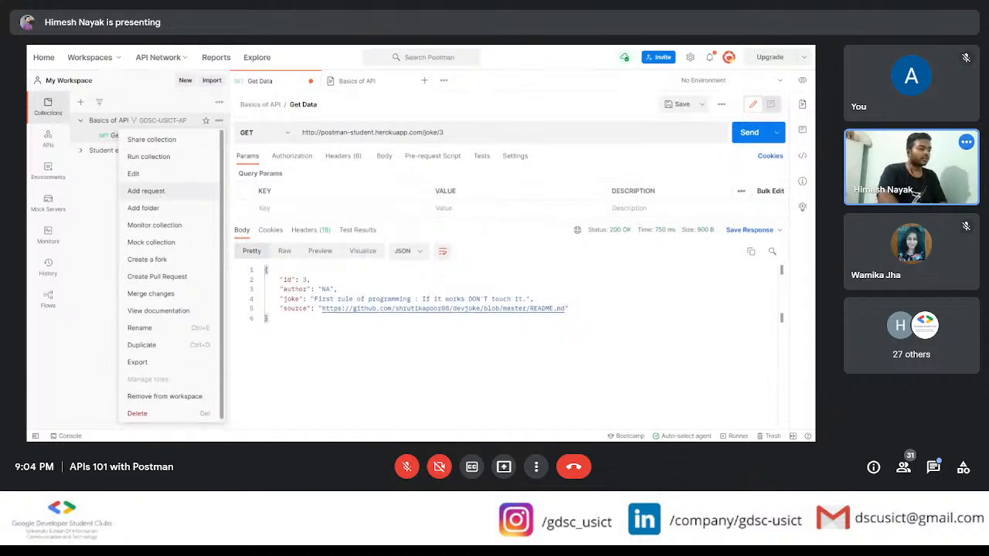
click(164, 192)
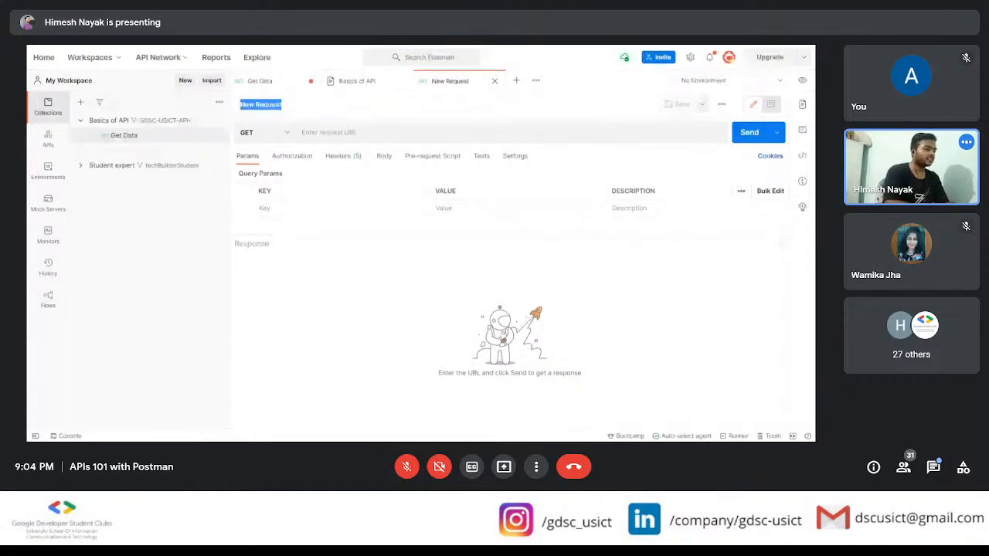
text(Pu)
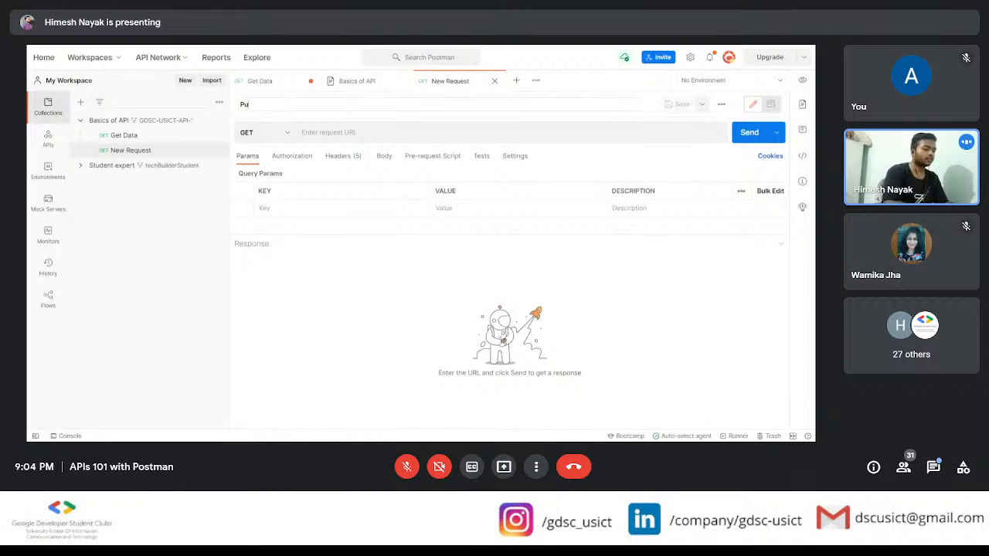
key(BackSpace)
text(ost)
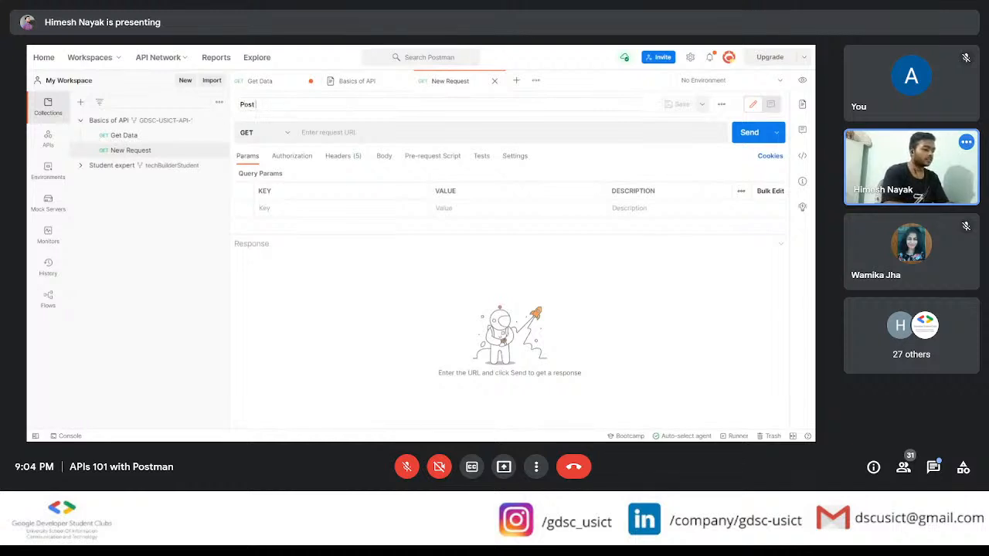
text( Data)
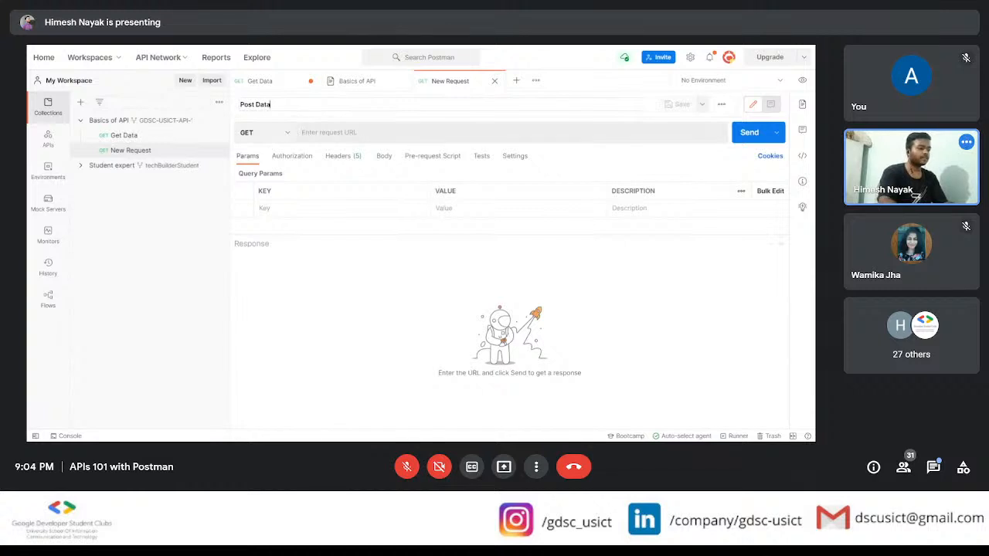
click(331, 133)
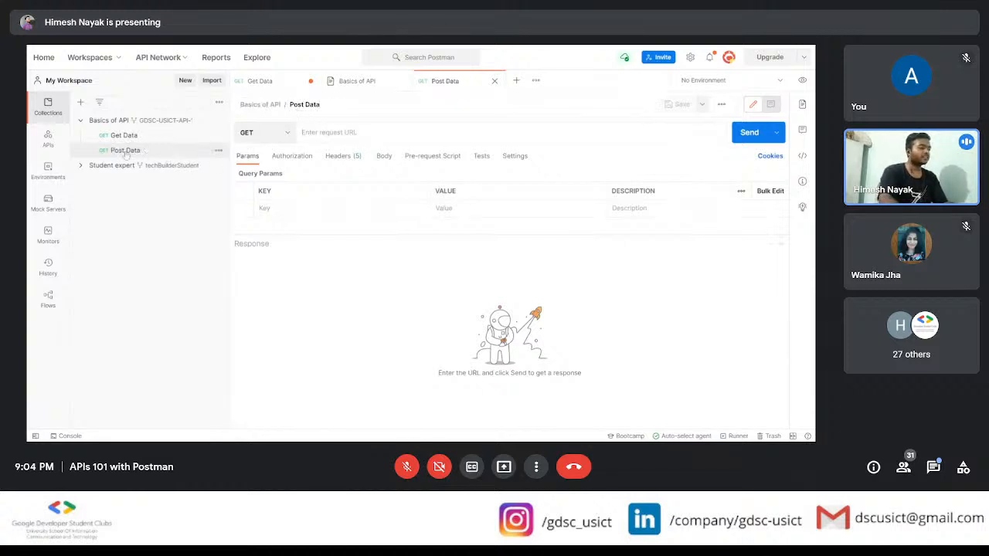
Step: Set the Post Data request's method to POST
click(259, 133)
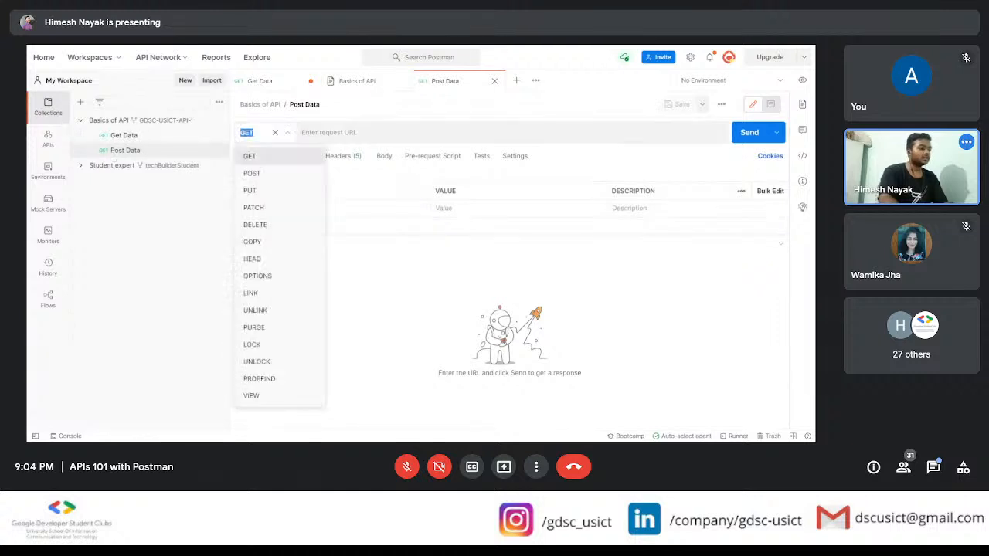
click(255, 173)
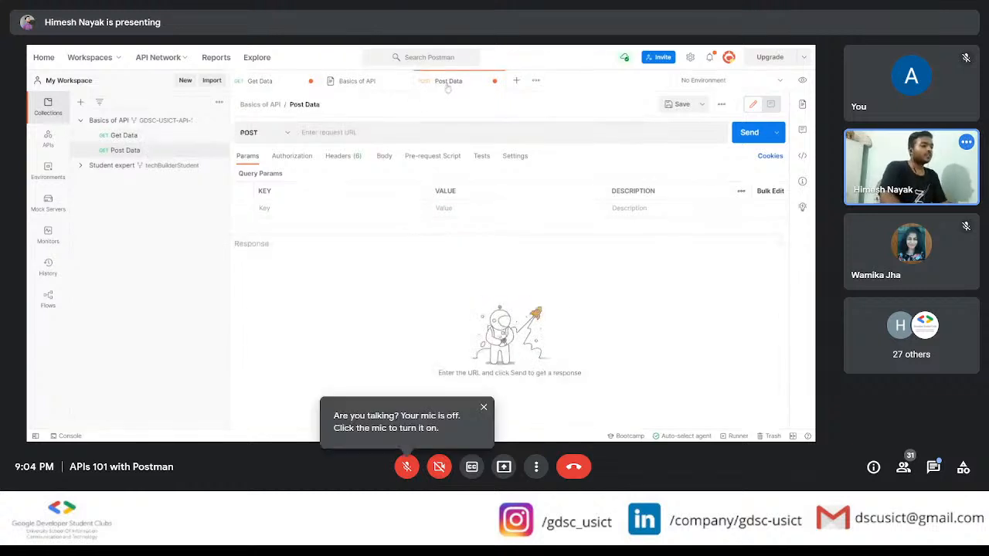
drag(447, 84, 440, 85)
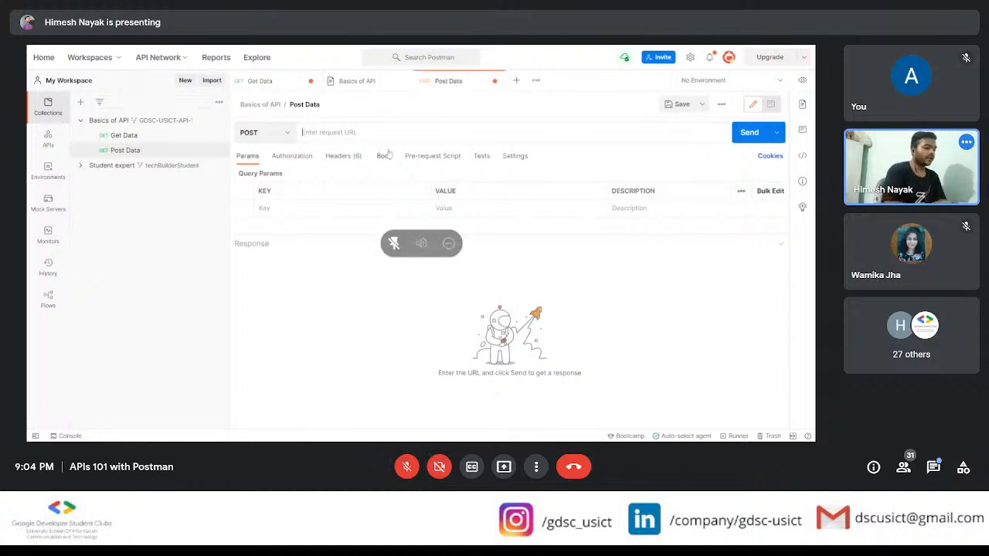
click(275, 81)
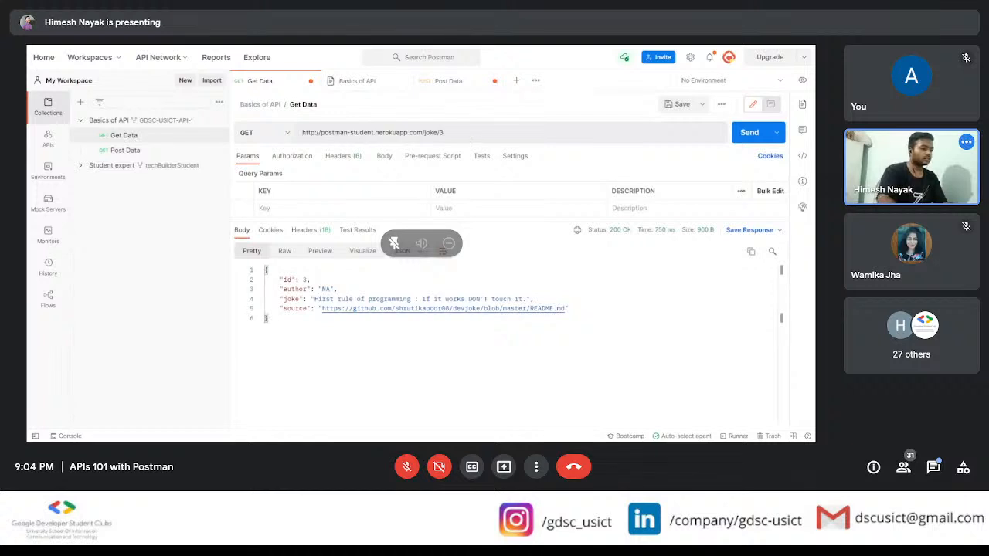
drag(438, 132, 295, 136)
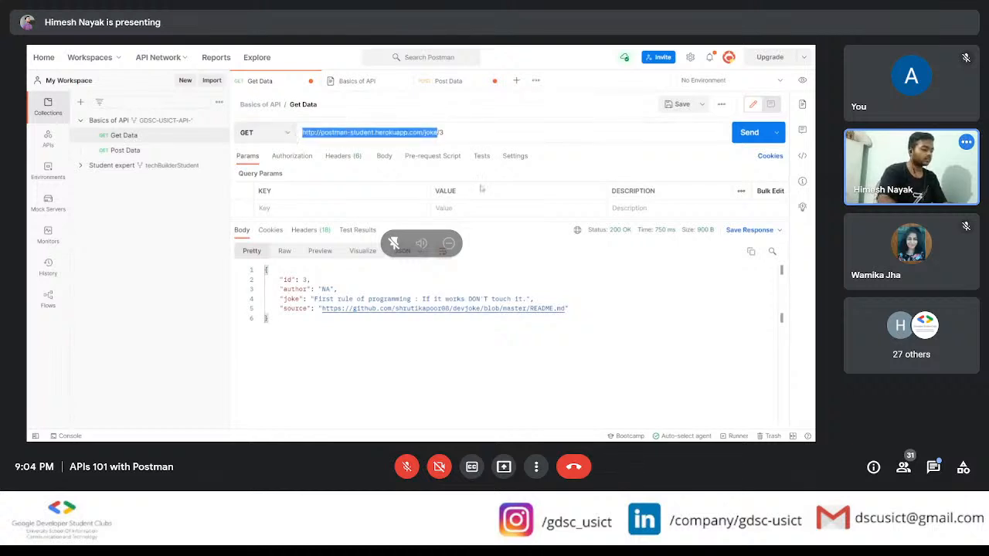
click(448, 81)
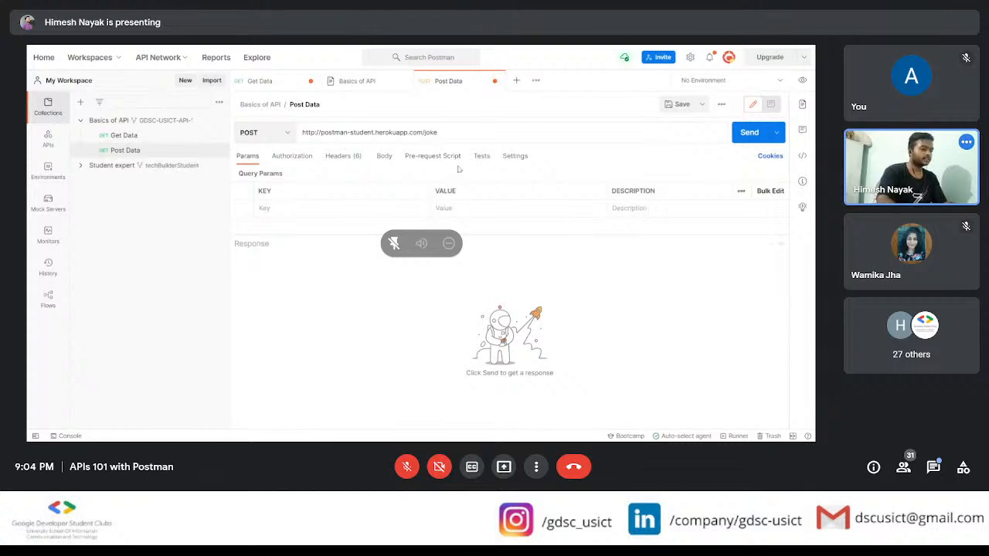
click(751, 132)
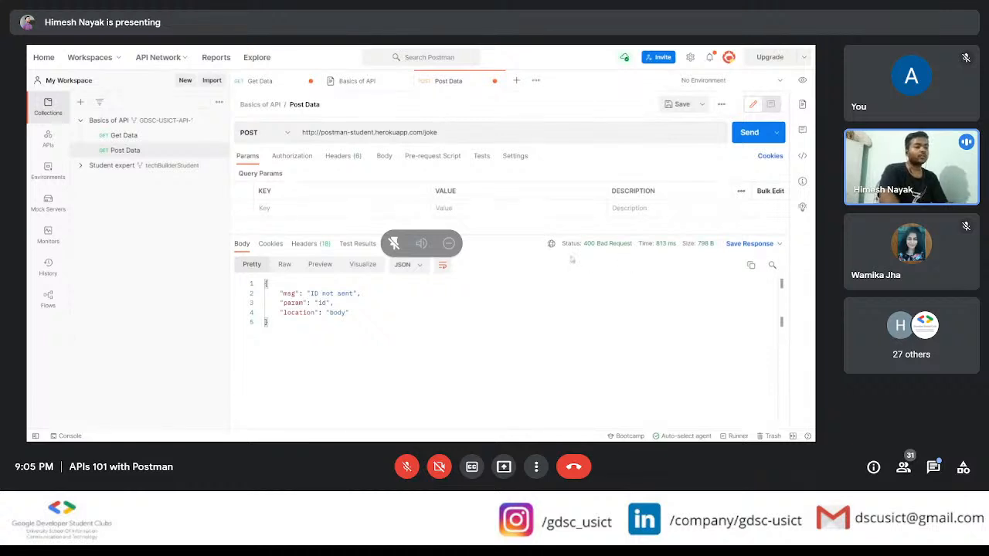
mouse_move(592, 246)
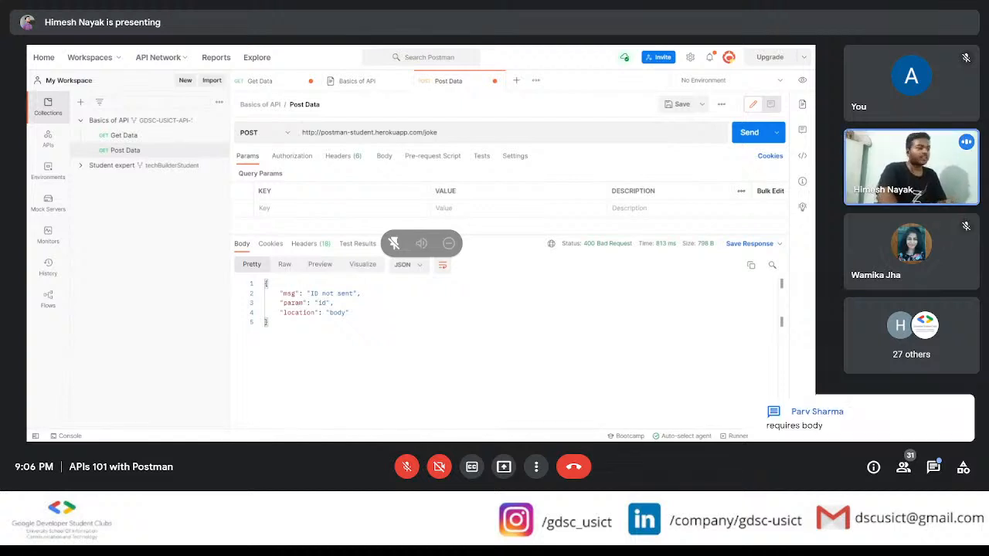
Step: Copy the example JSON body from the POST section of the Basics of API documentation
click(357, 81)
scroll(381, 292, down, 2)
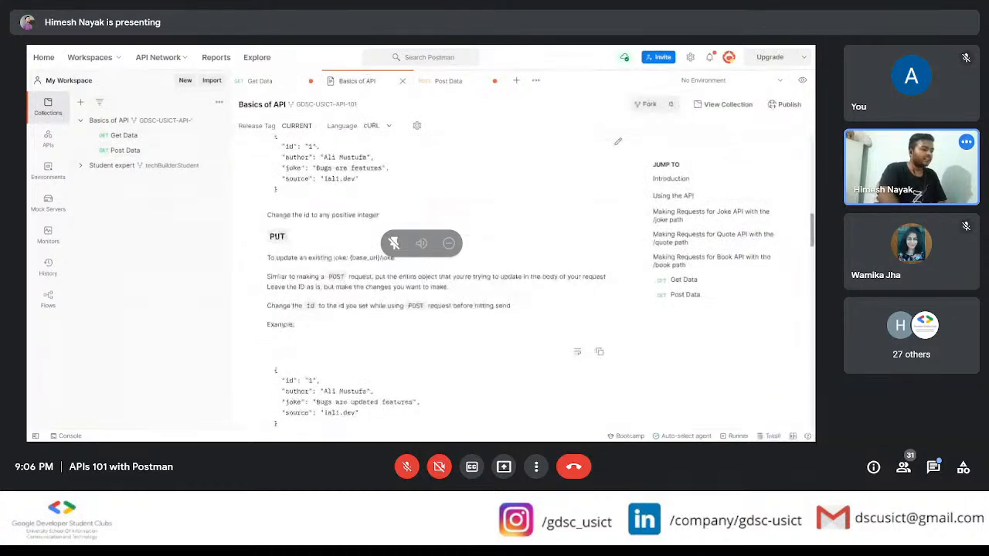
scroll(324, 294, up, 3)
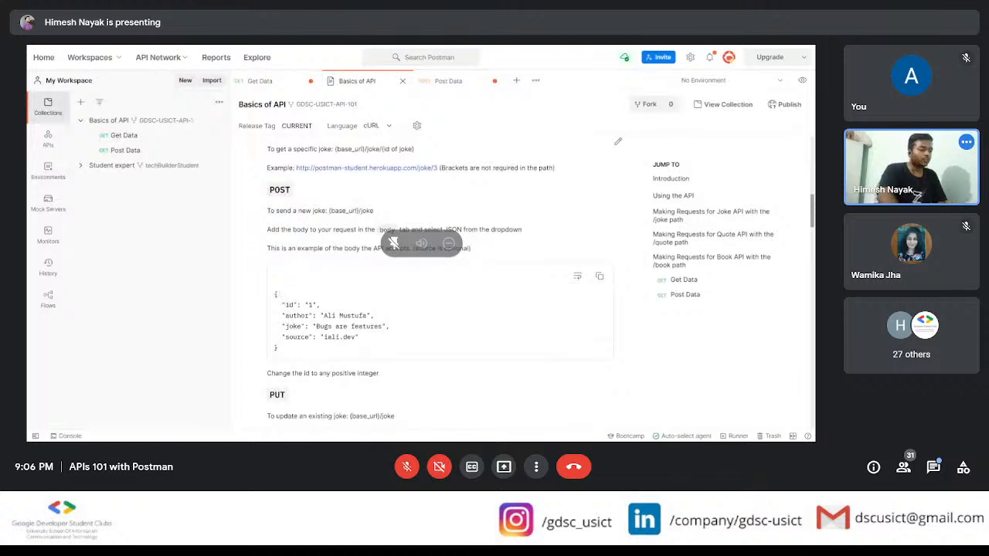
drag(275, 294, 293, 357)
key(ctrl+c)
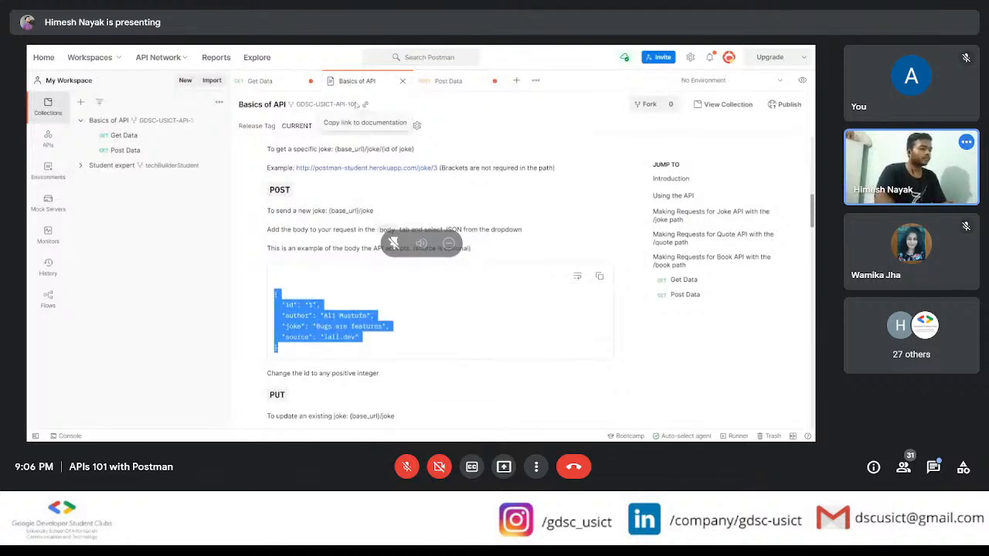
Step: Set the Post Data request body to raw JSON and paste in the copied example object
click(448, 89)
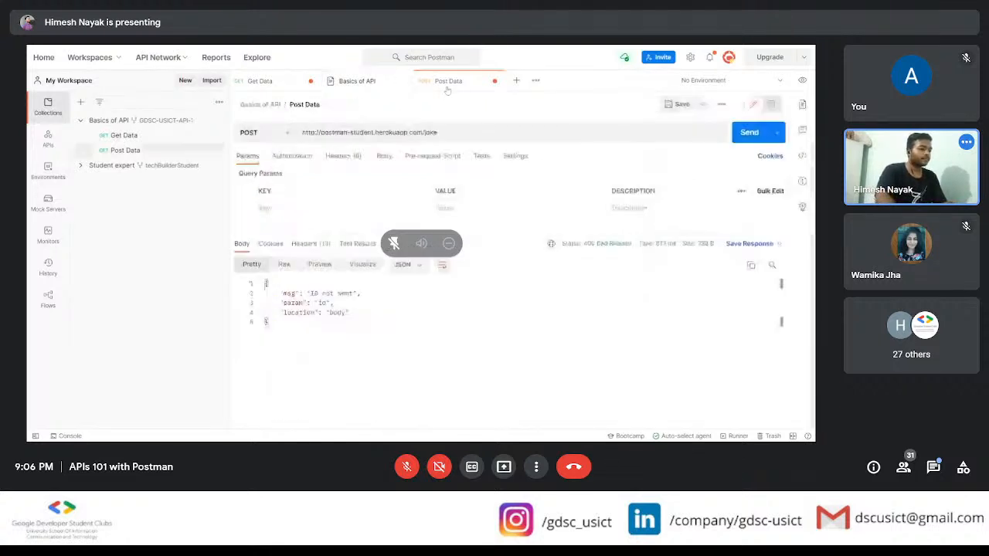
click(385, 157)
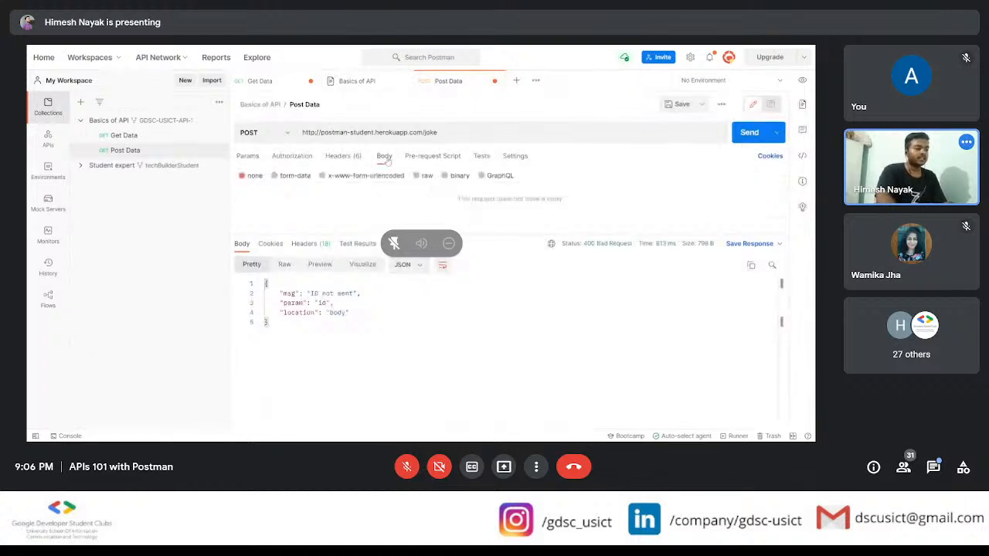
click(417, 177)
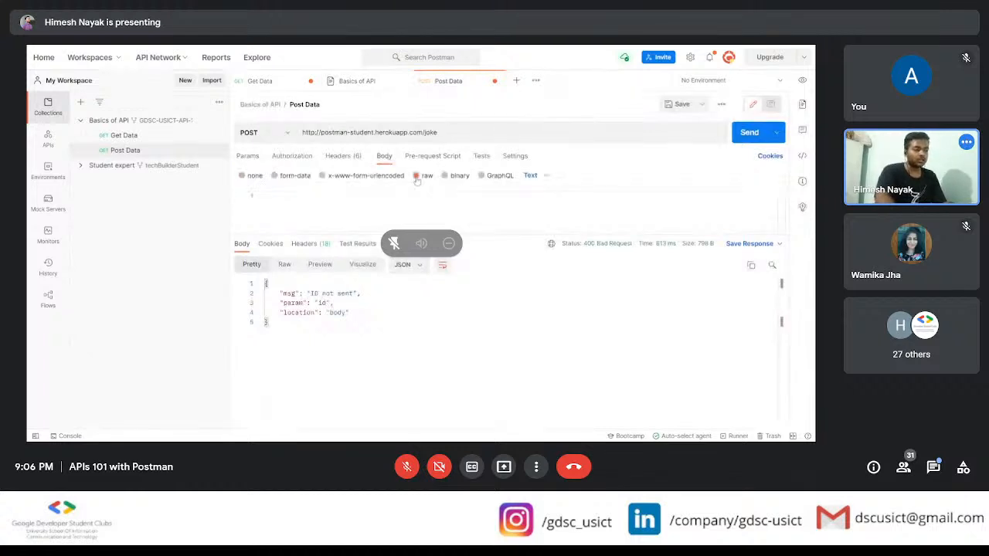
click(532, 175)
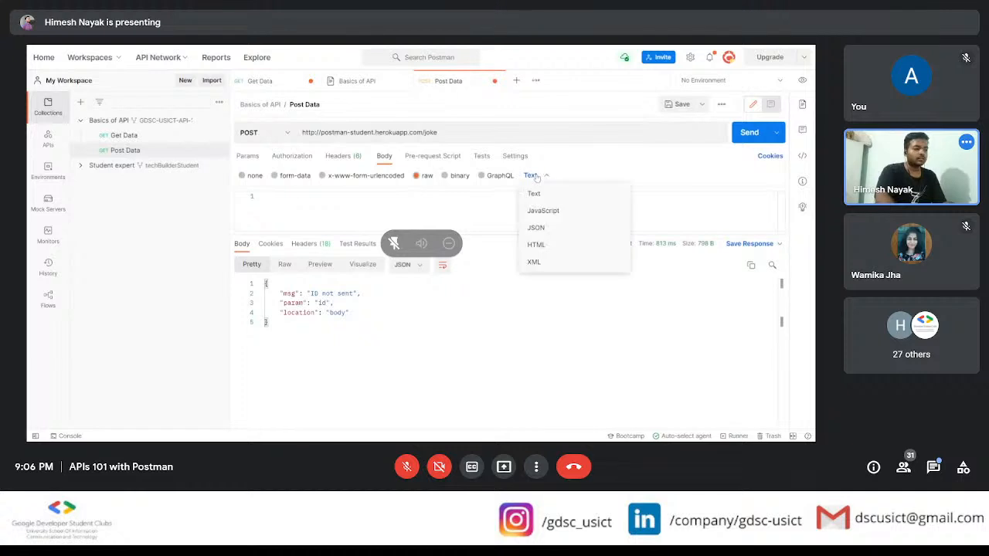
click(537, 227)
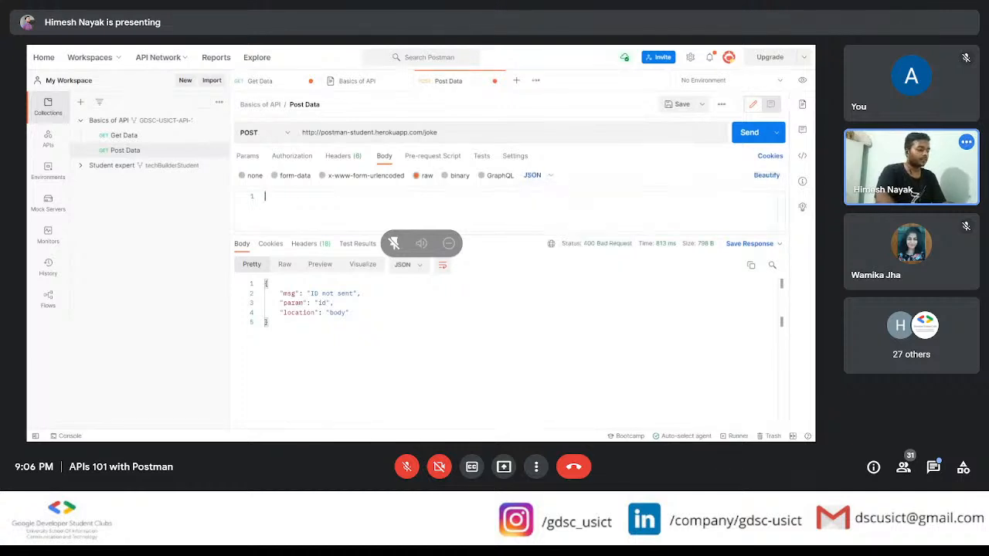
key(ctrl+v)
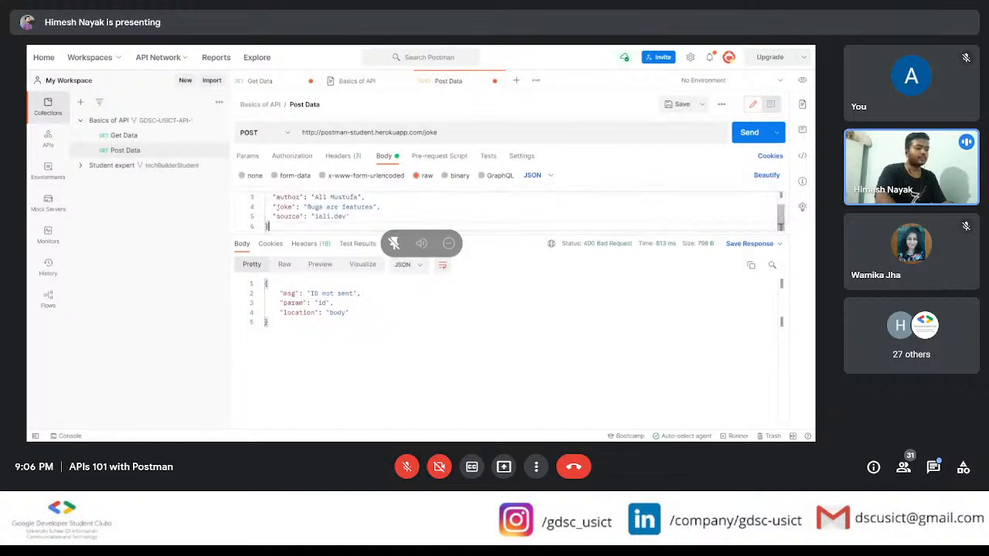
Step: Replace the author value in the JSON body with the presenter's full name, enlarge the body editor, and send the POST request
click(356, 197)
key(BackSpace)
key(BackSpace)
key(BackSpace)
key(BackSpace)
key(BackSpace)
key(BackSpace)
key(BackSpace)
key(BackSpace)
key(BackSpace)
key(BackSpace)
key(BackSpace)
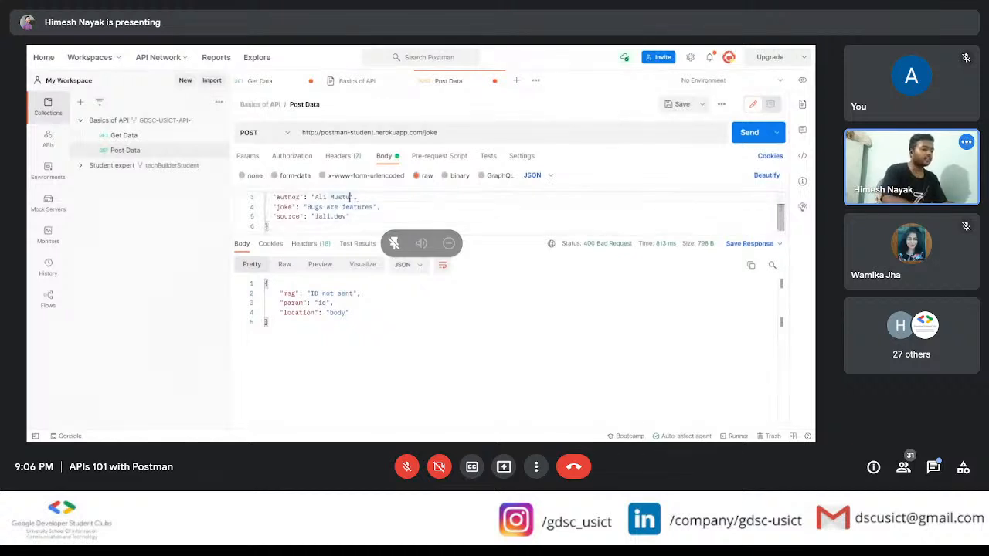
text(Himesh Naya)
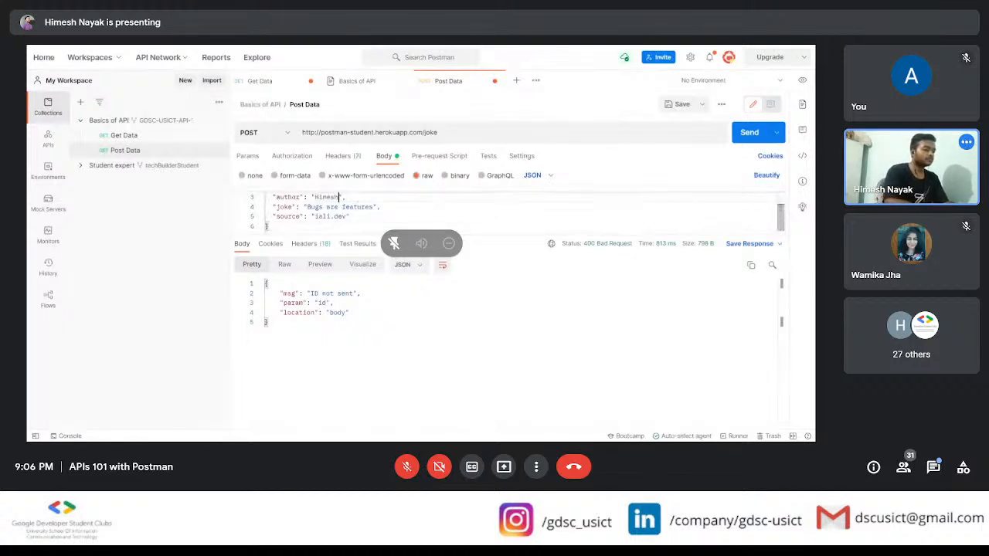
text(k)
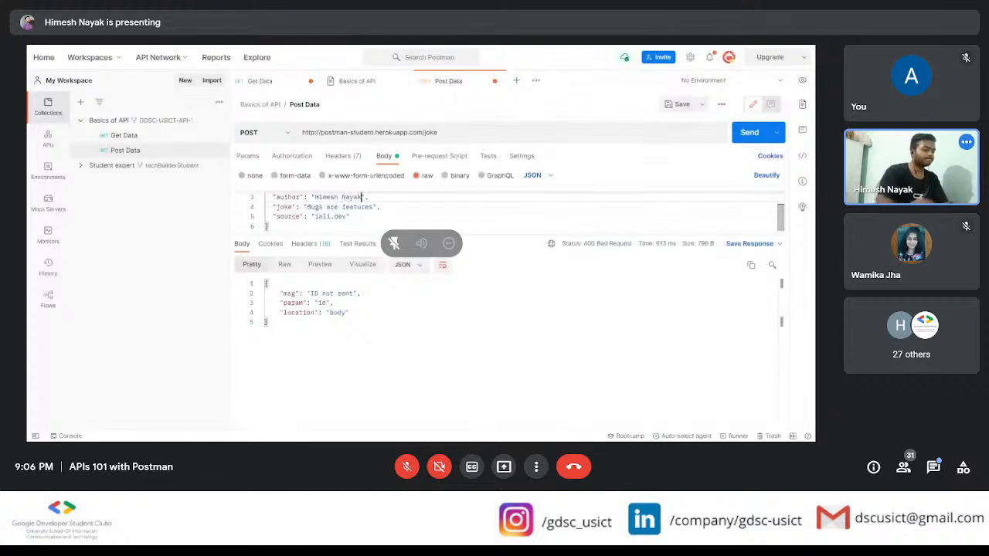
drag(503, 235, 503, 292)
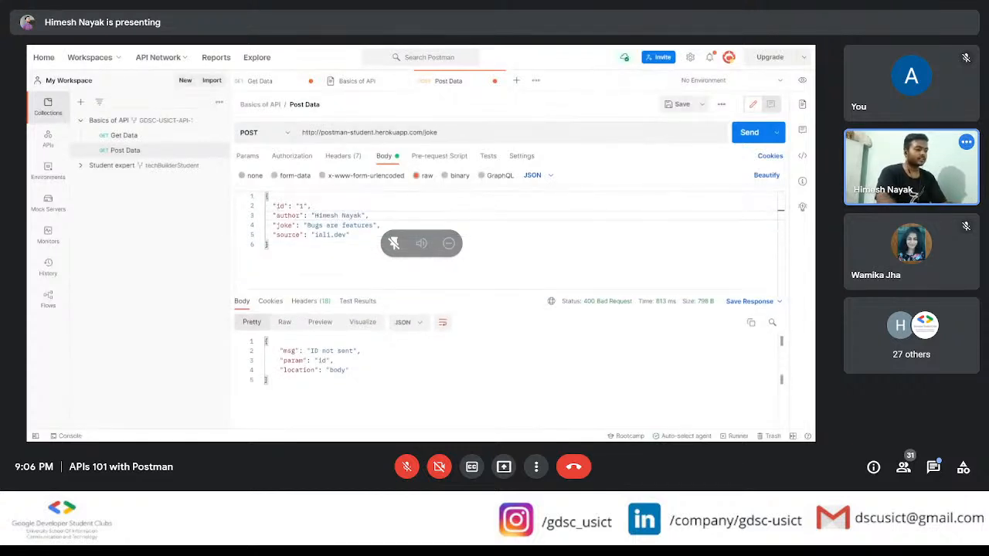
click(738, 135)
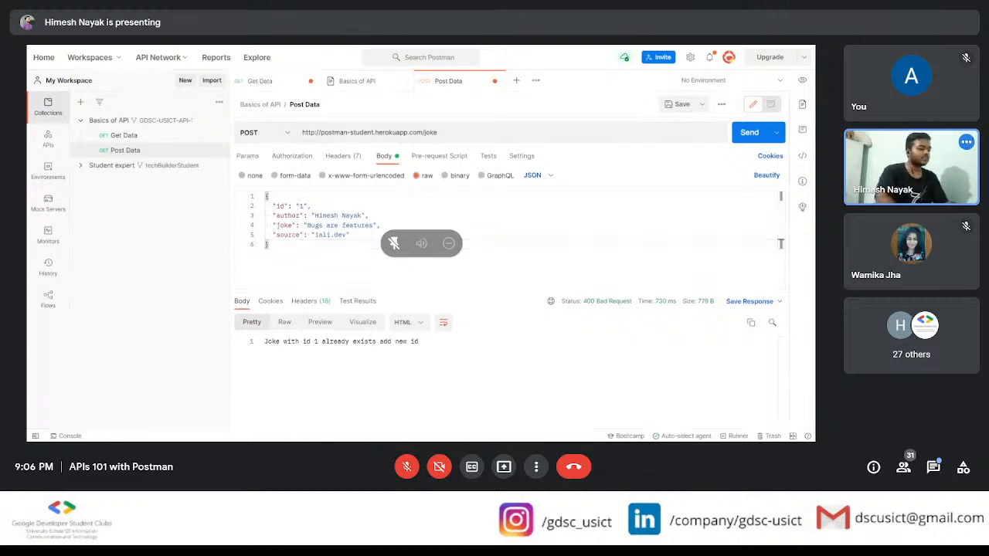
Step: Set the joke's id to 101 in the JSON body and send the POST request again
click(301, 207)
text(01)
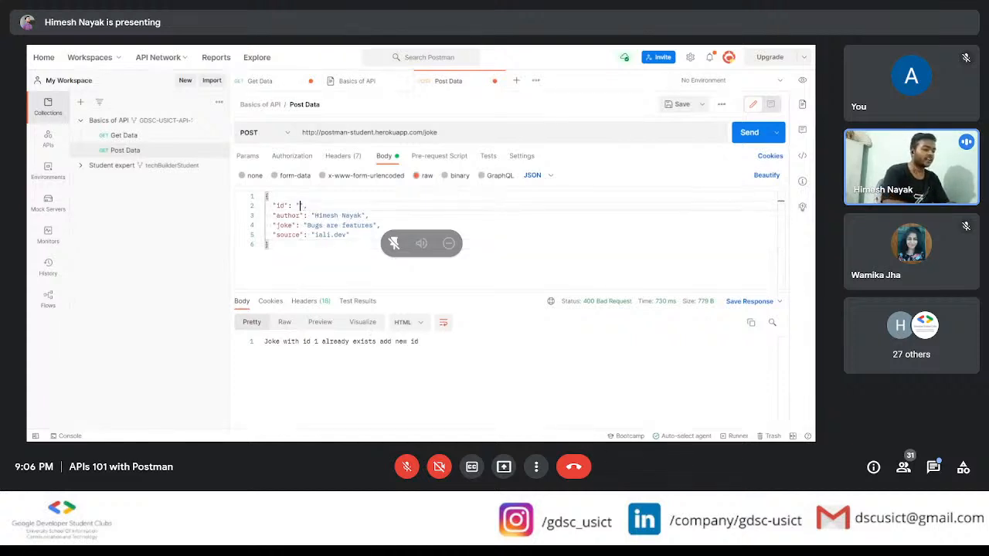
click(739, 134)
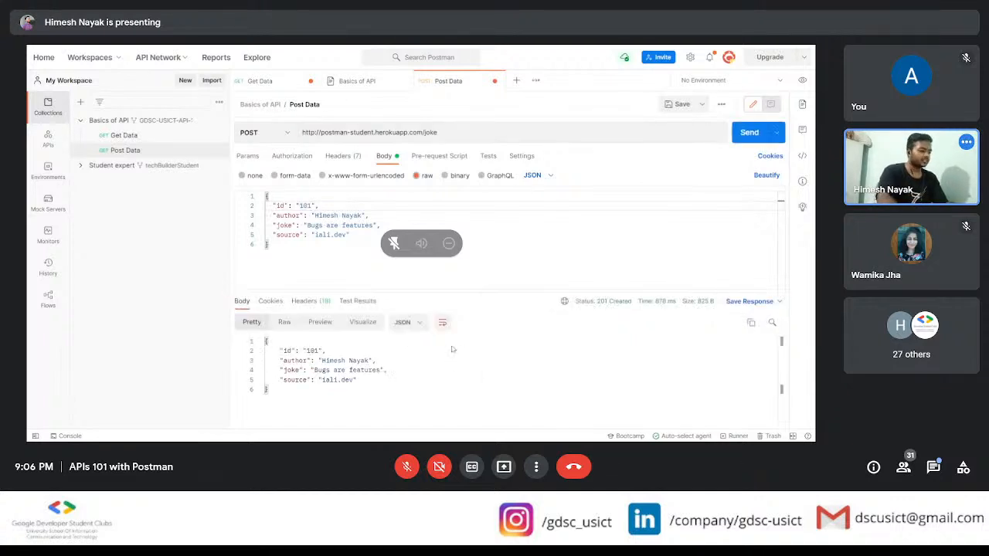
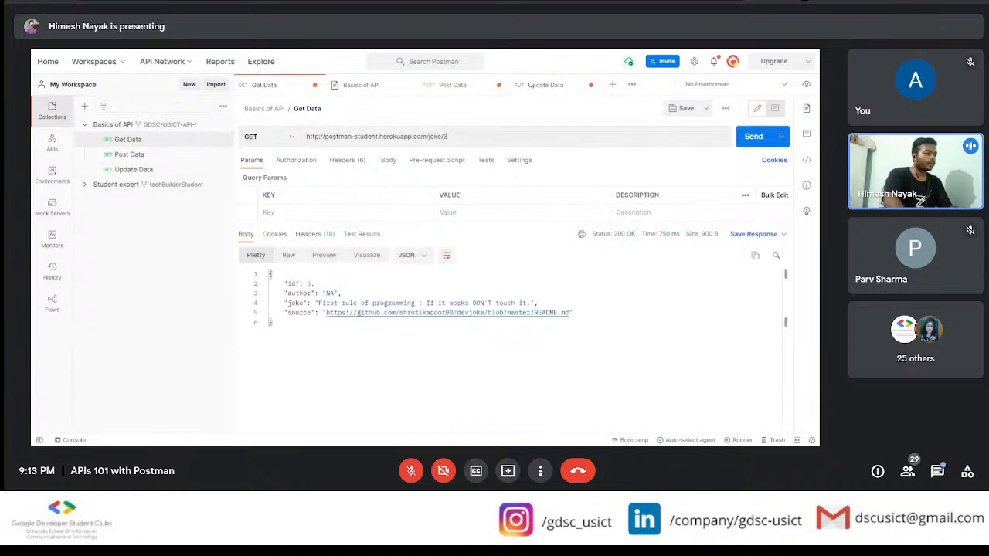
click(149, 156)
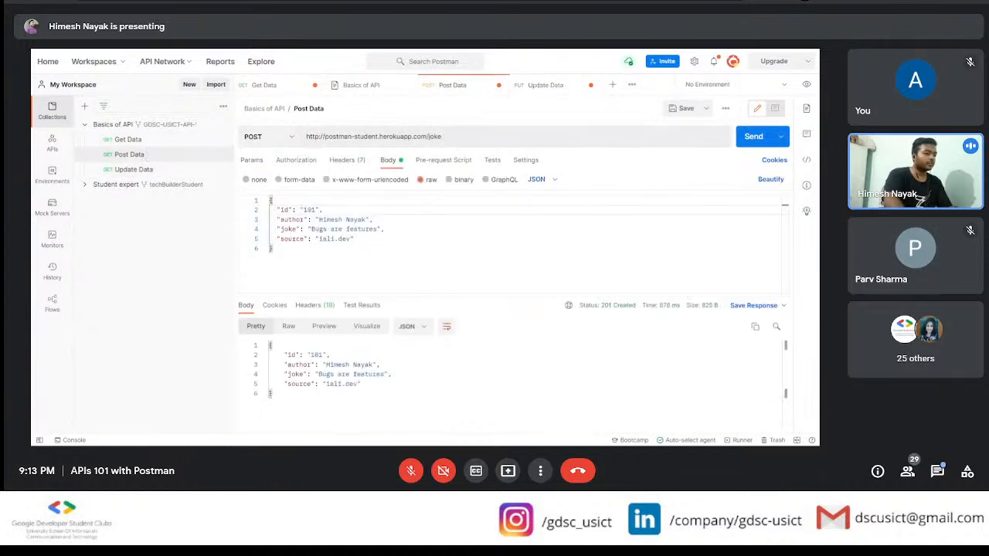
drag(307, 137, 358, 179)
key(ctrl+c)
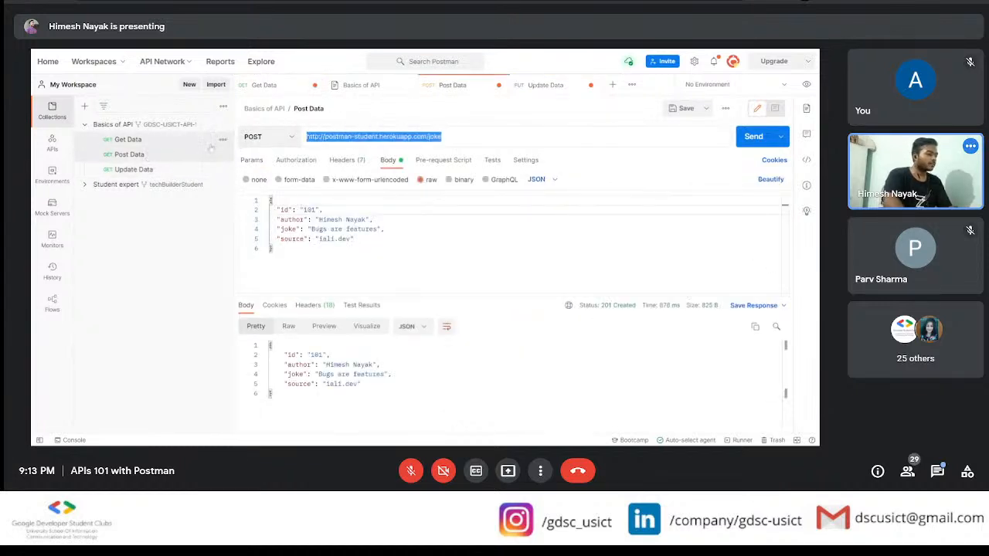
click(133, 170)
key(ctrl+v)
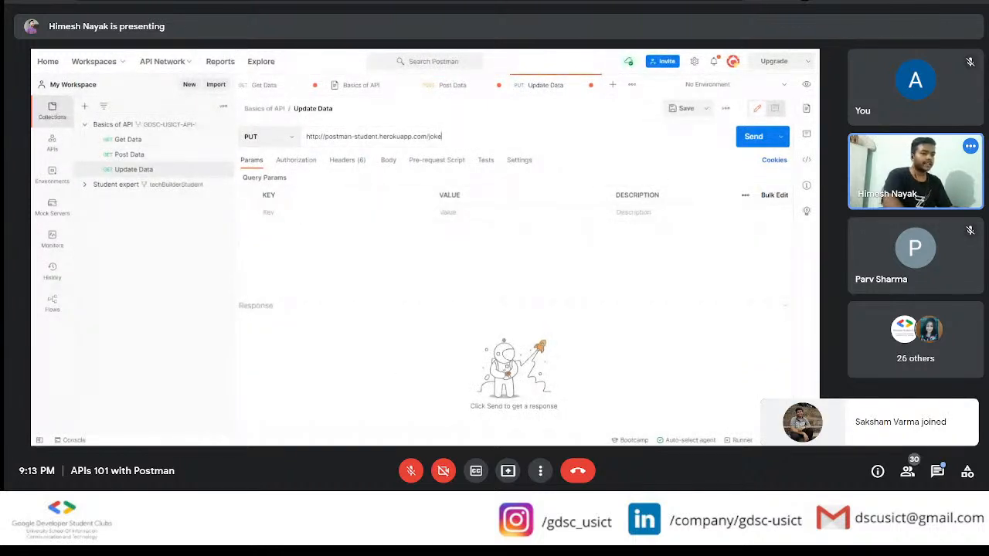
click(755, 137)
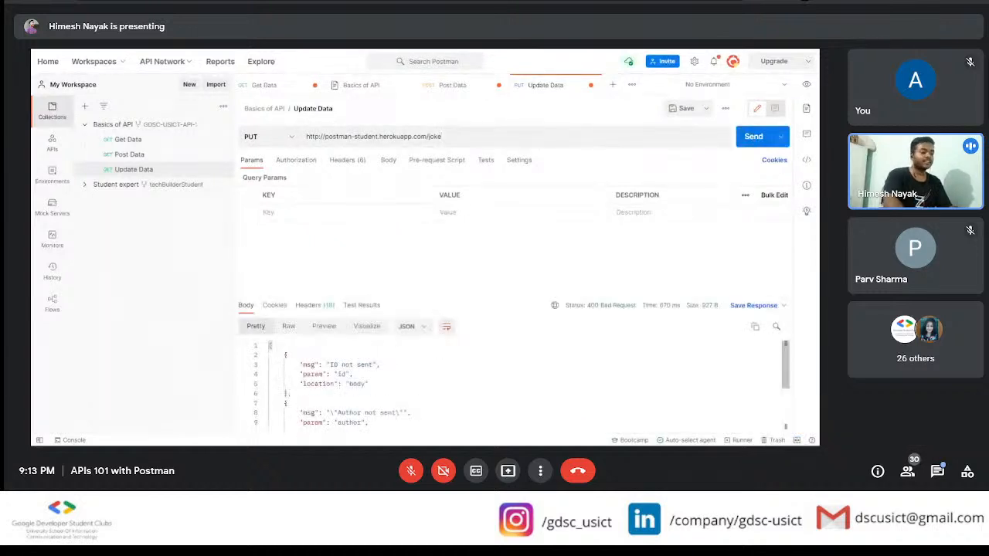
scroll(510, 384, down, 3)
scroll(510, 384, up, 3)
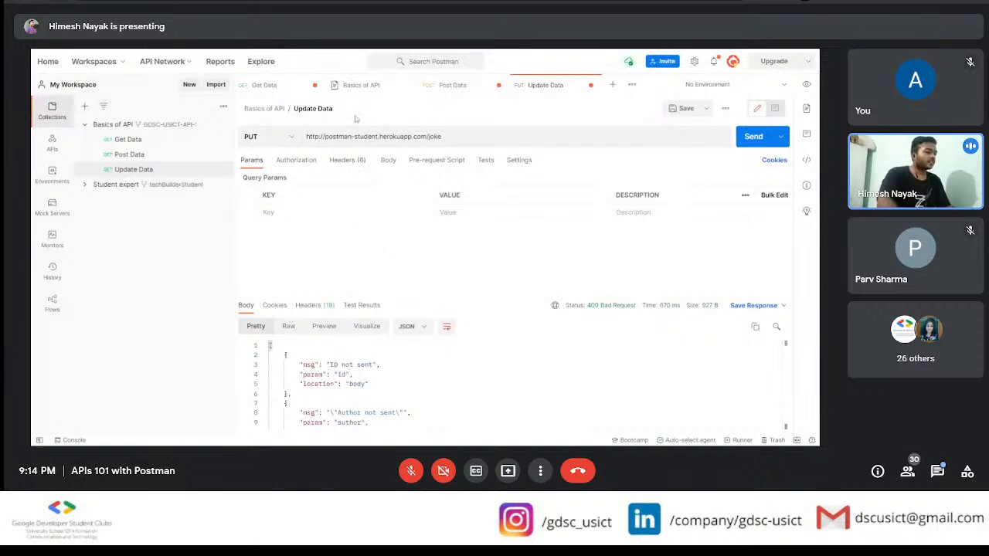
Step: Copy the example JSON body from the PUT section of the Basics of API documentation
click(367, 87)
scroll(441, 294, down, 1)
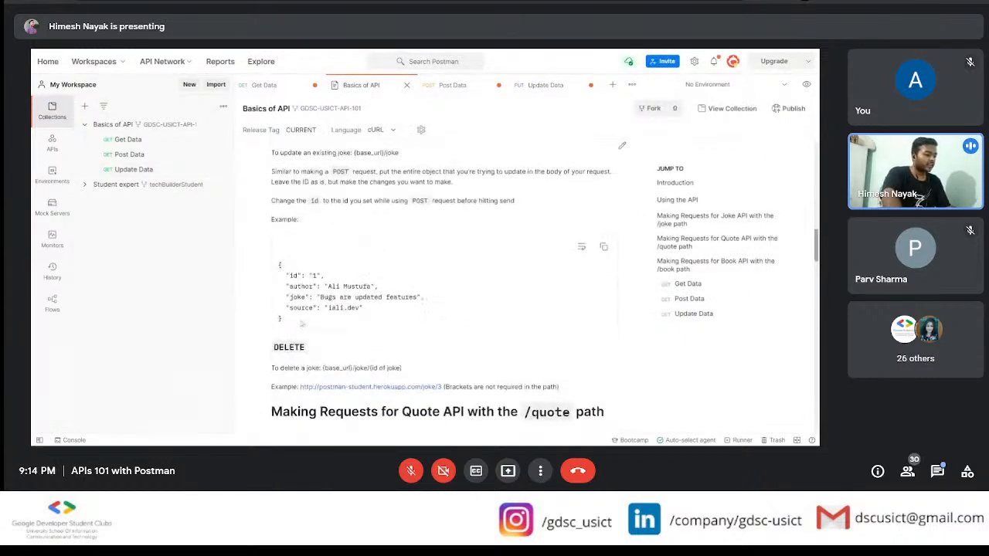
scroll(302, 324, up, 1)
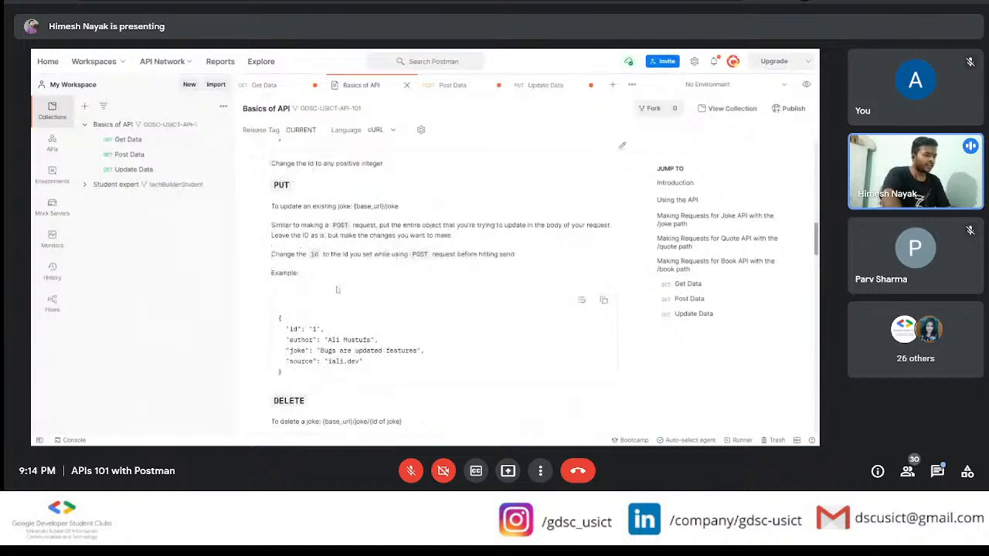
drag(300, 379, 264, 317)
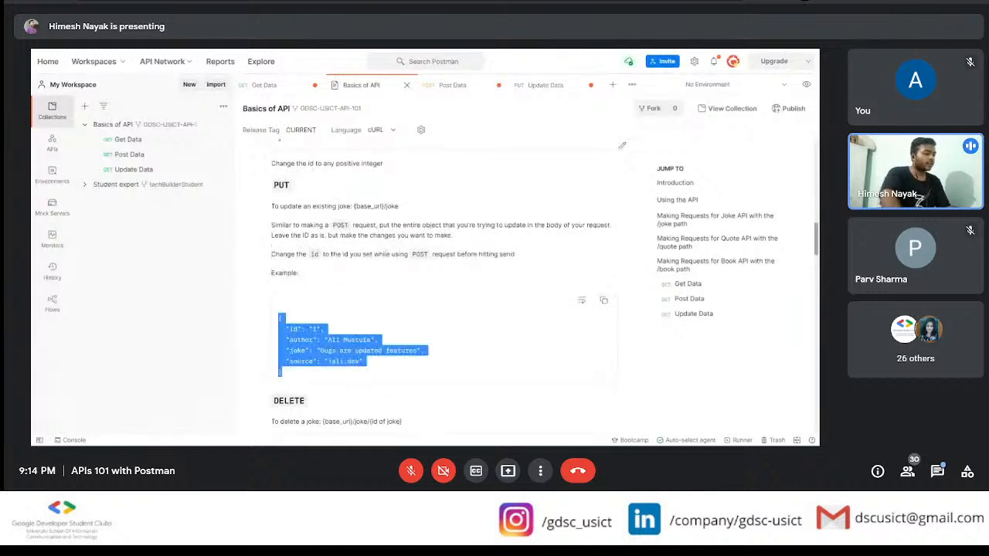
Step: Set the Update Data request body to raw JSON and paste in the copied example object
click(535, 86)
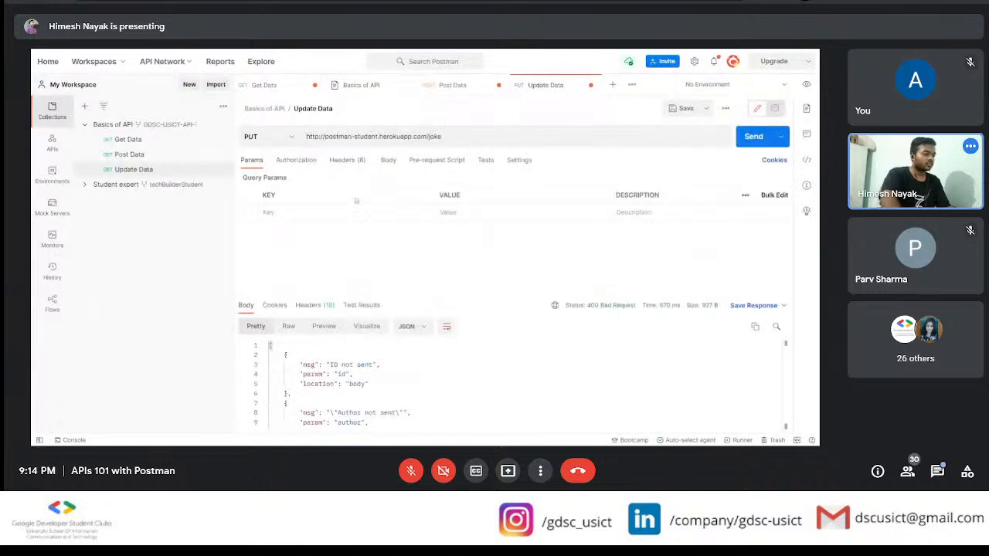
click(387, 160)
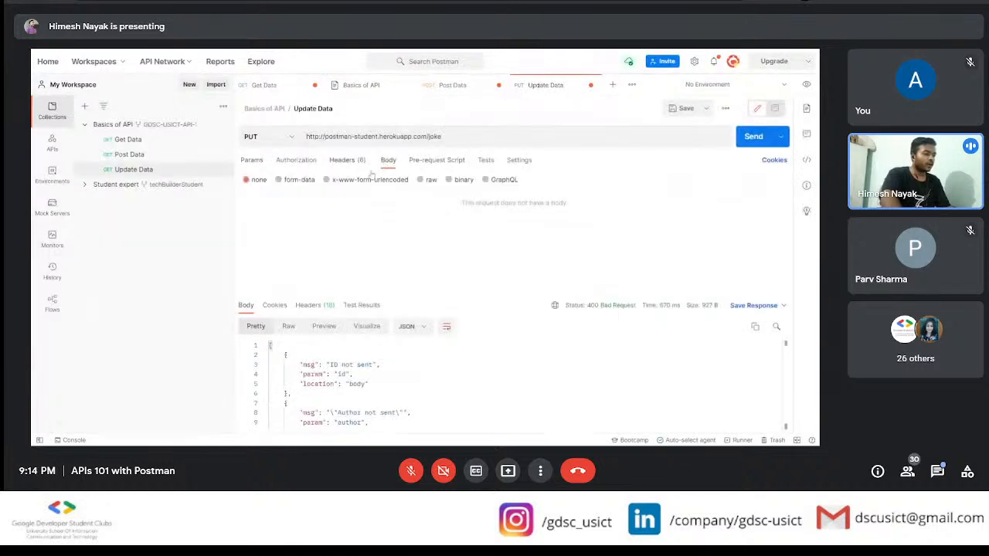
click(427, 181)
click(546, 181)
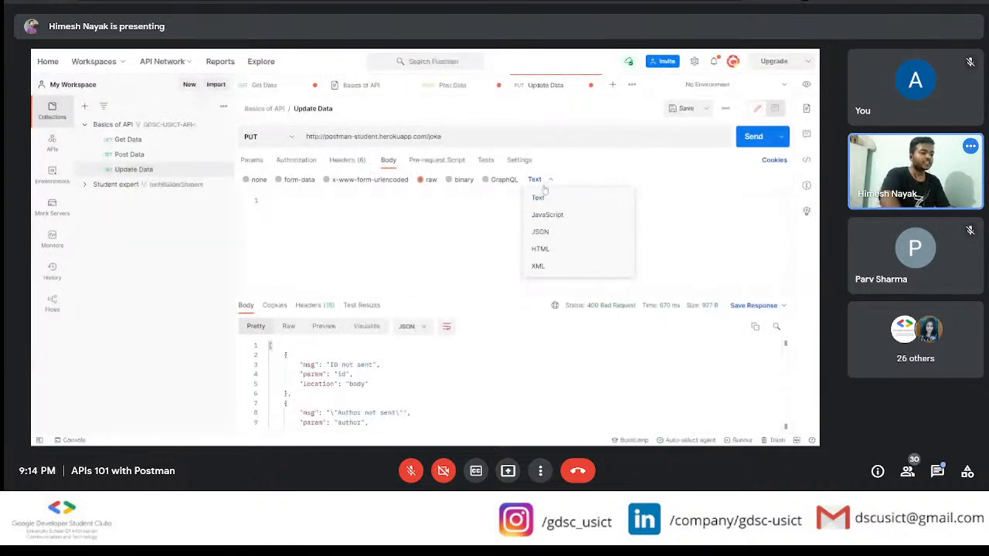
click(540, 233)
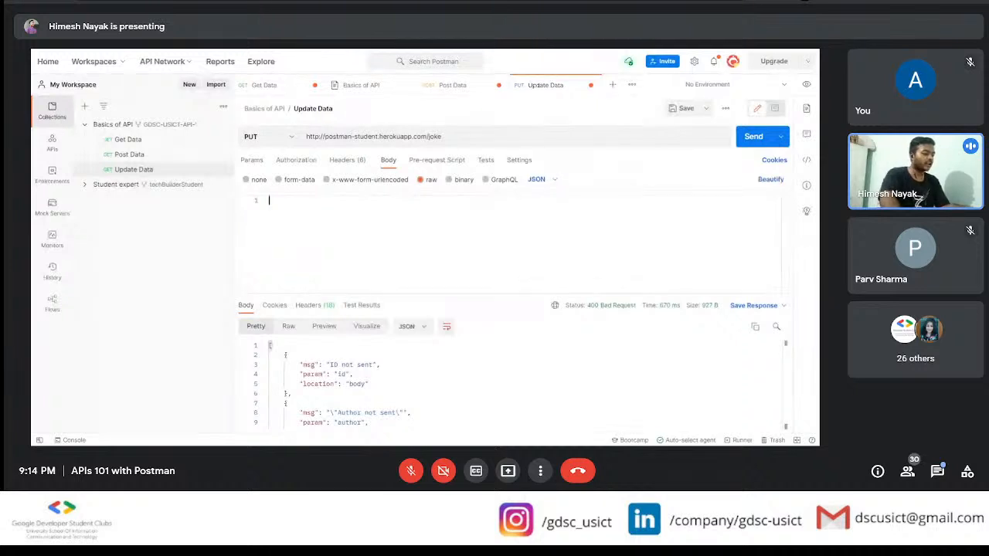
text({     "id": "",     "author": "Ali Mustufa",     "joke": "Bugs are updated features",     "source": "iali.dev" })
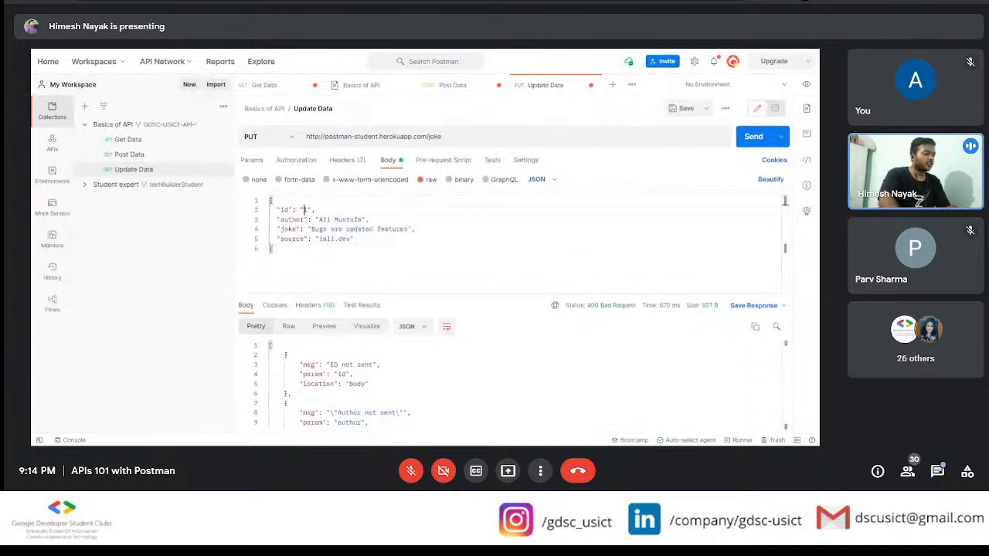
Step: Set the id to 101 and the author to the presenter's full name in the Update Data JSON body
text(101)
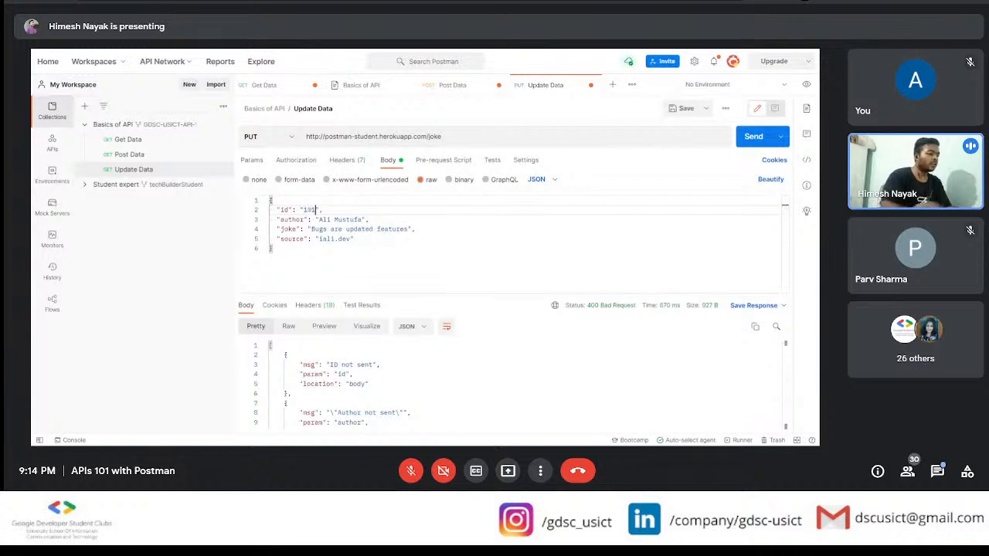
drag(363, 219, 319, 220)
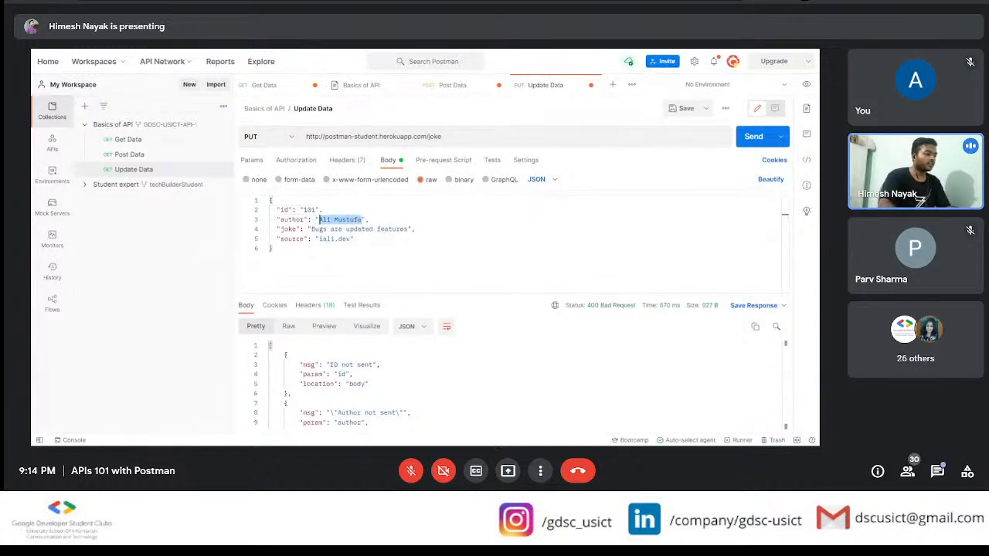
text(Himesh)
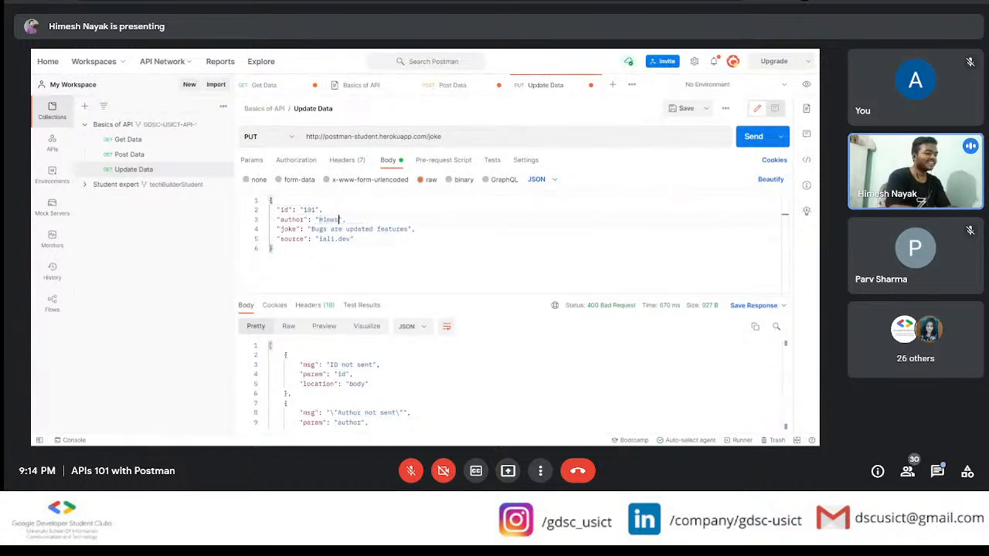
text( Nayak)
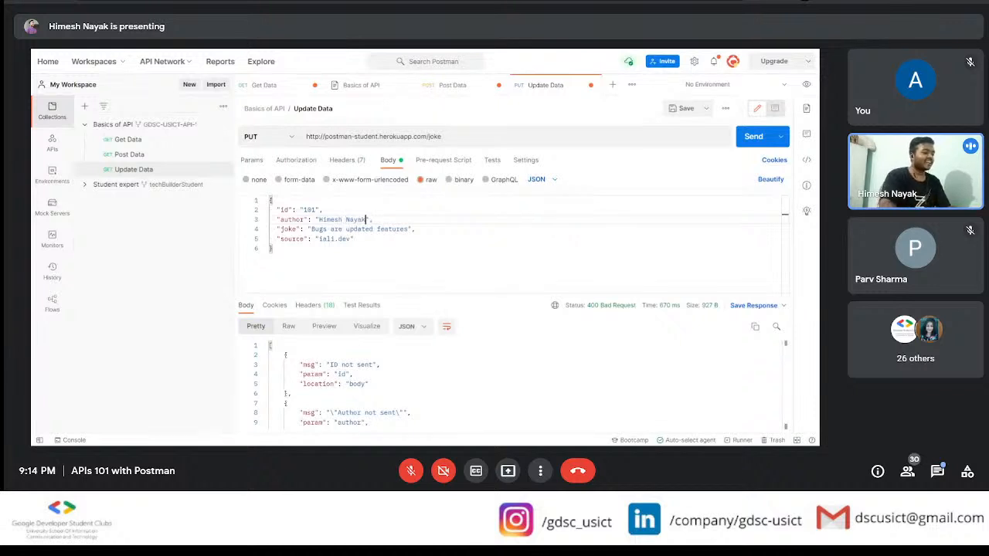
Step: Replace the joke text with "People using Python use spectacles because they cannot C!" and send the PUT request
drag(311, 229, 408, 229)
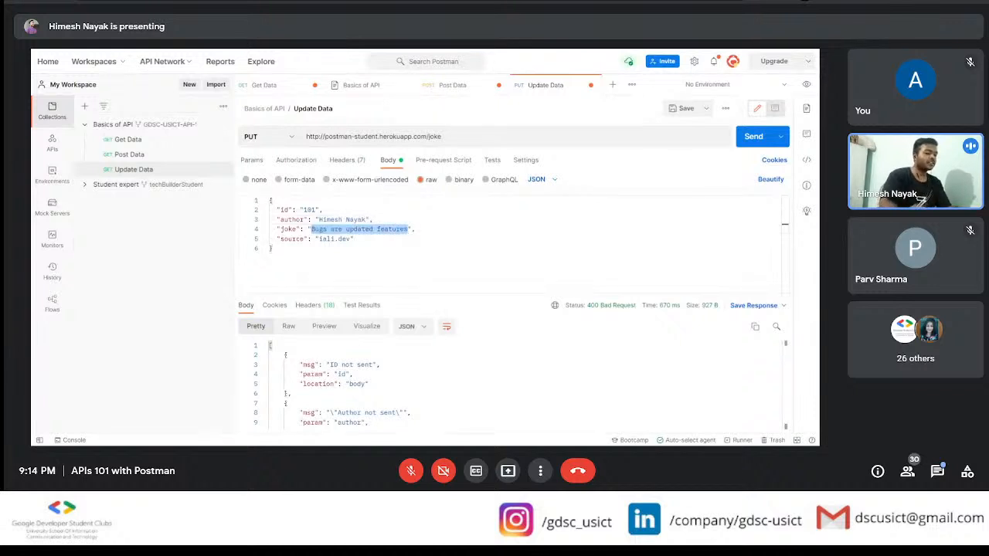
key(BackSpace)
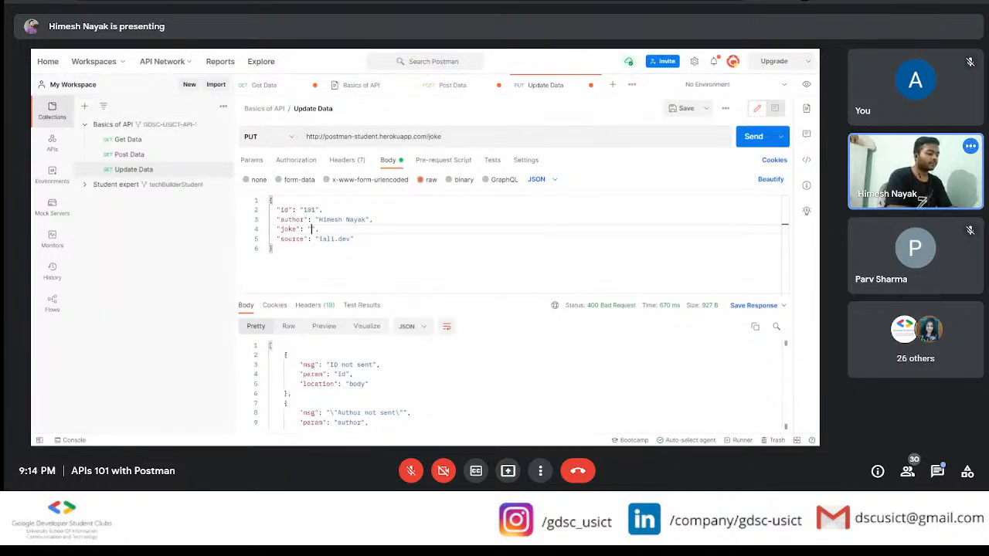
text(People )
text(using P)
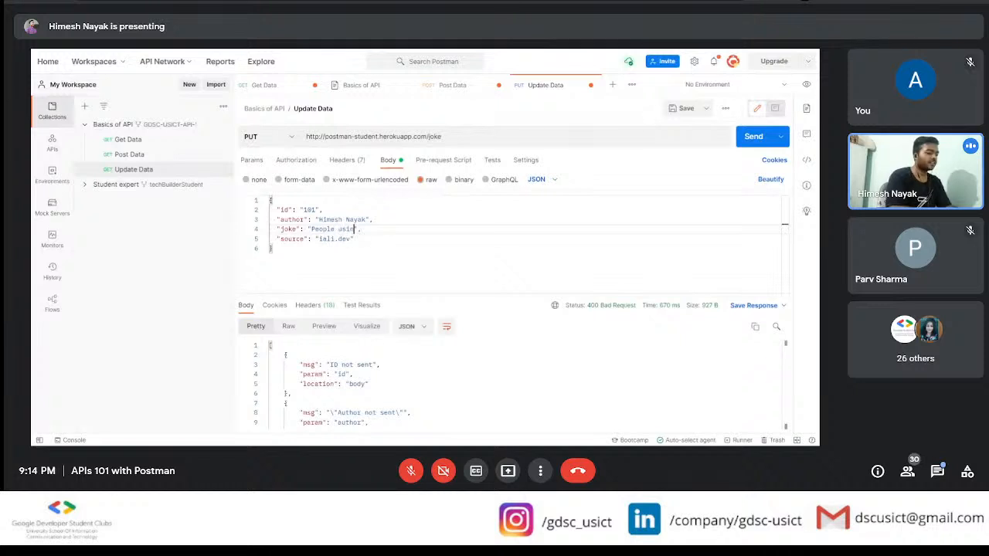
text(yth)
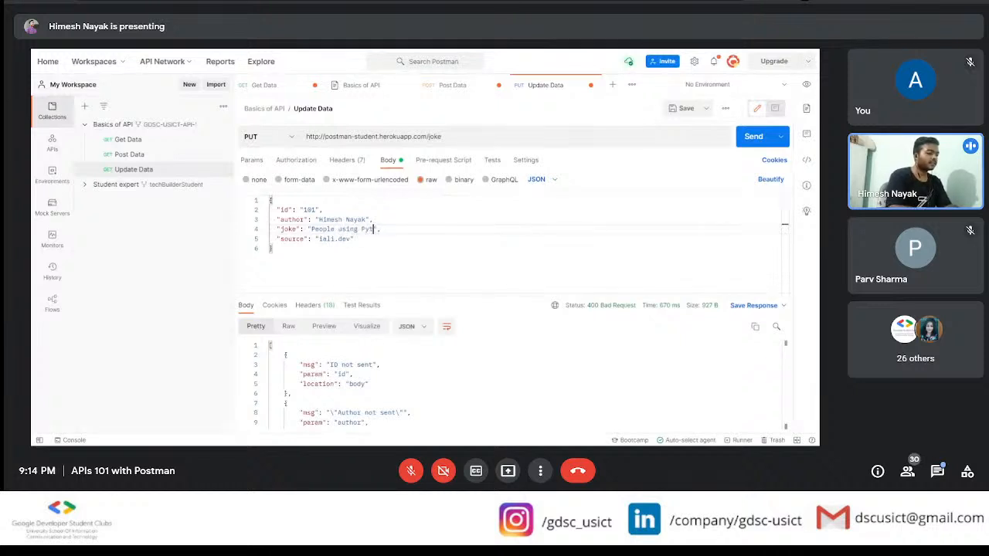
text(on )
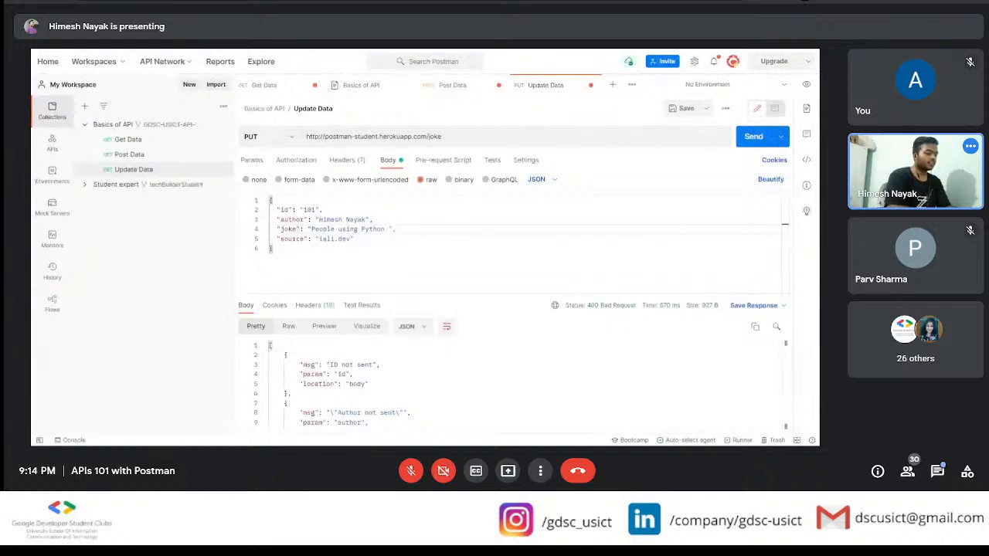
text(use s)
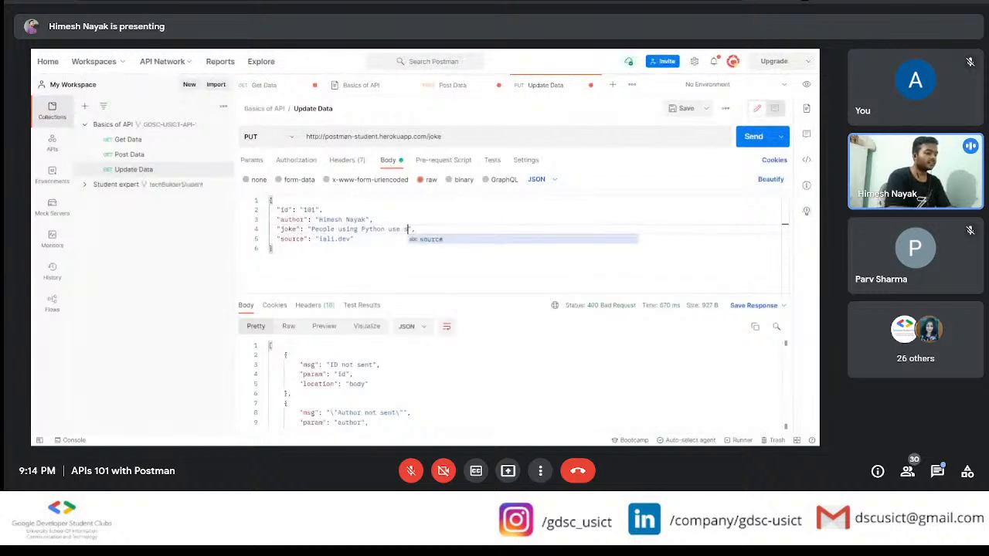
text(pecta)
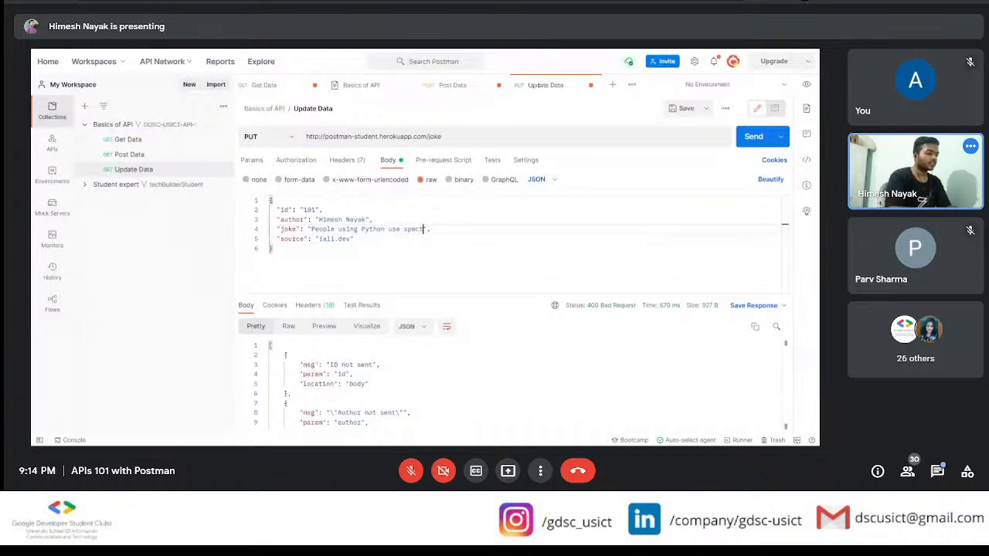
text(cles bec)
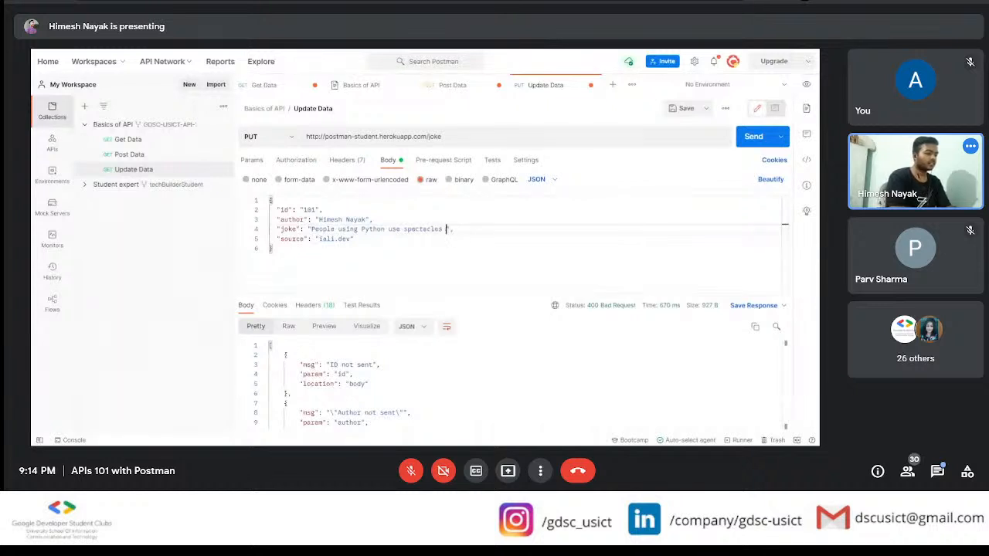
text(ause they cann)
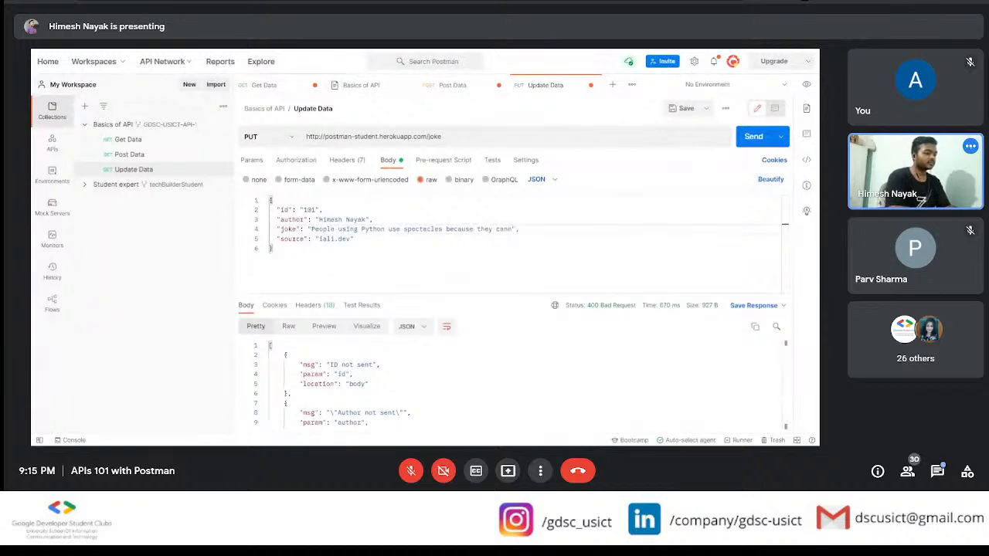
text(ot C!)
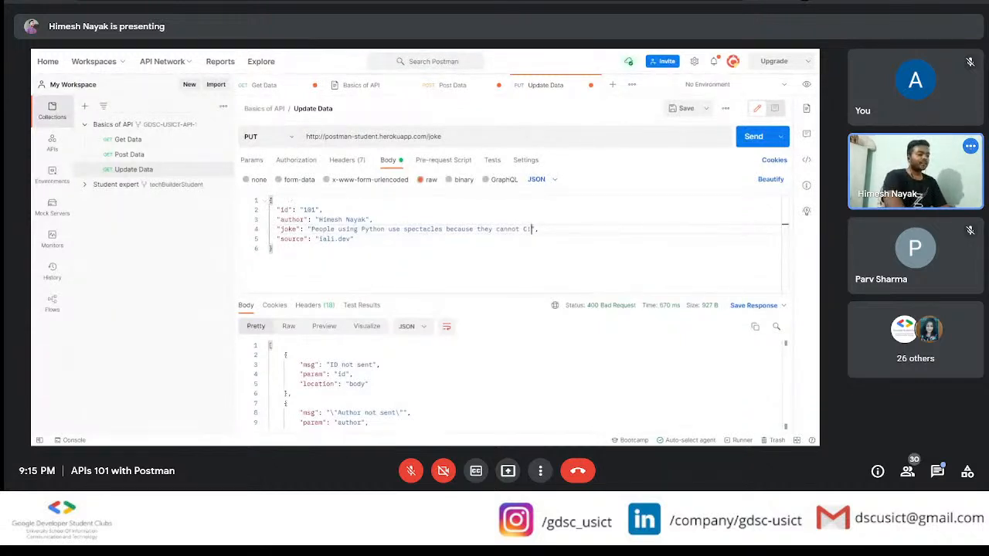
click(785, 248)
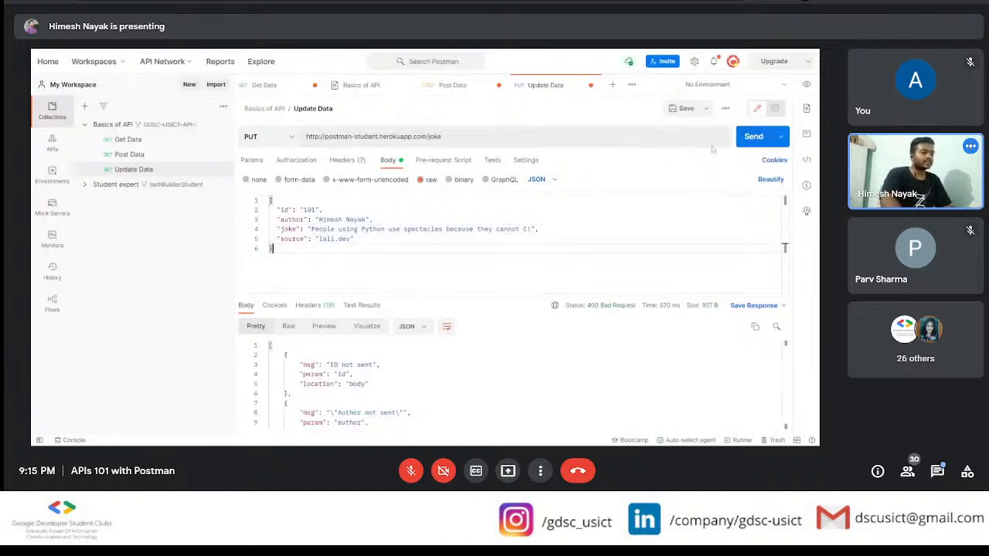
click(761, 137)
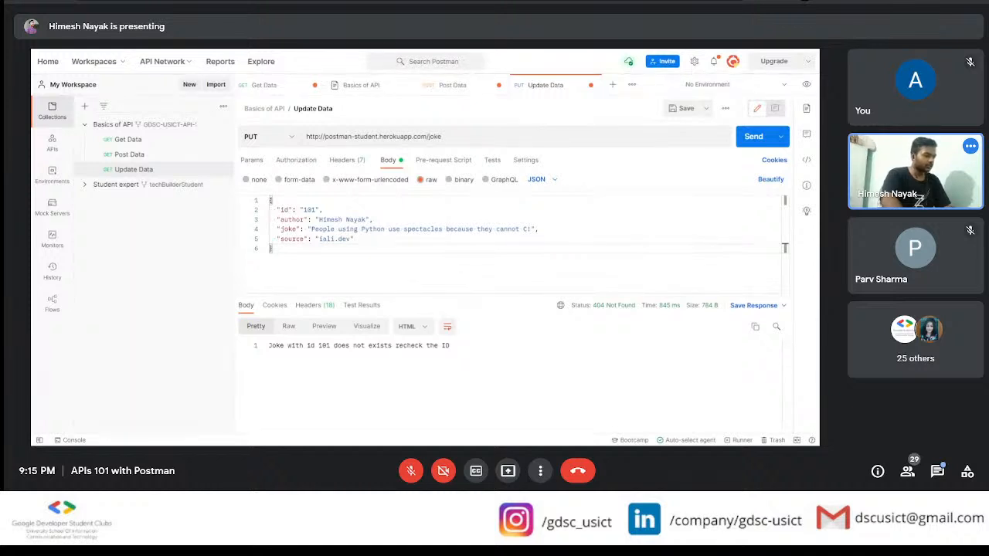
Step: Send the Post Data request again for joke 101, resend the Update Data request, and check its response status
click(161, 156)
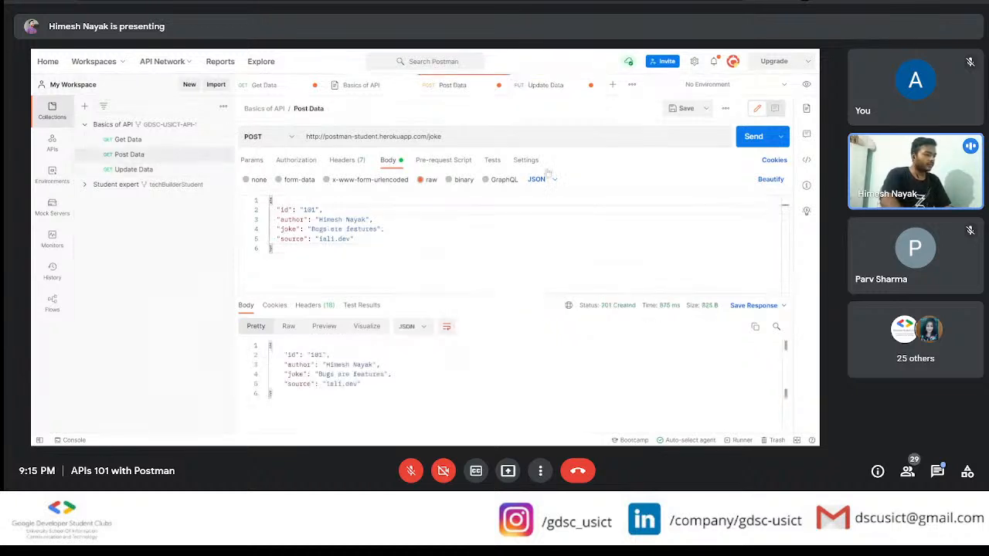
click(759, 145)
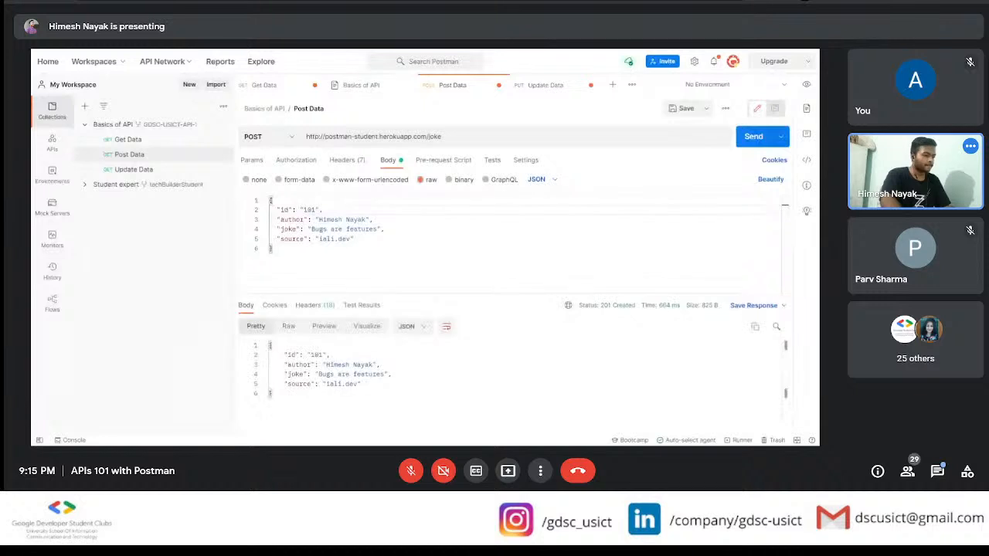
click(134, 169)
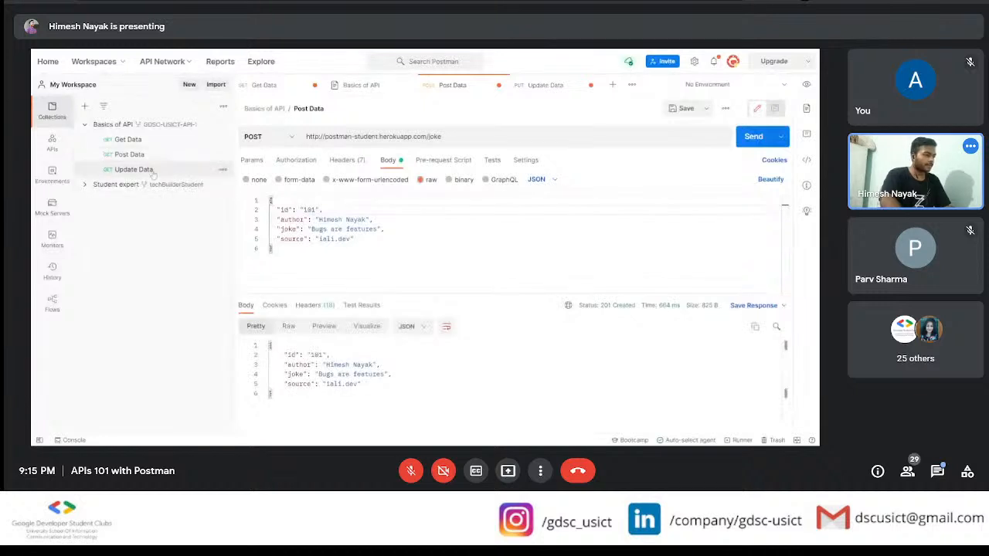
click(753, 136)
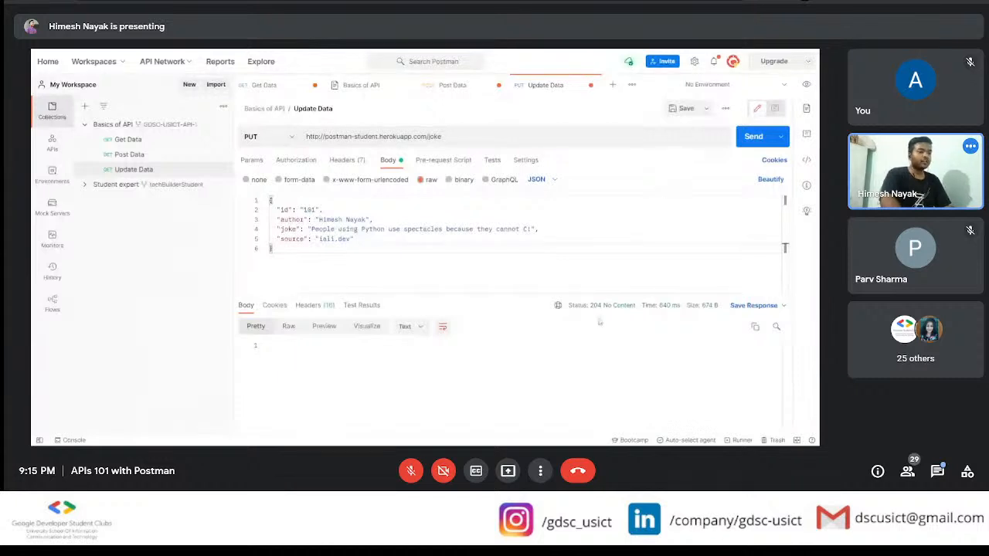
mouse_move(601, 310)
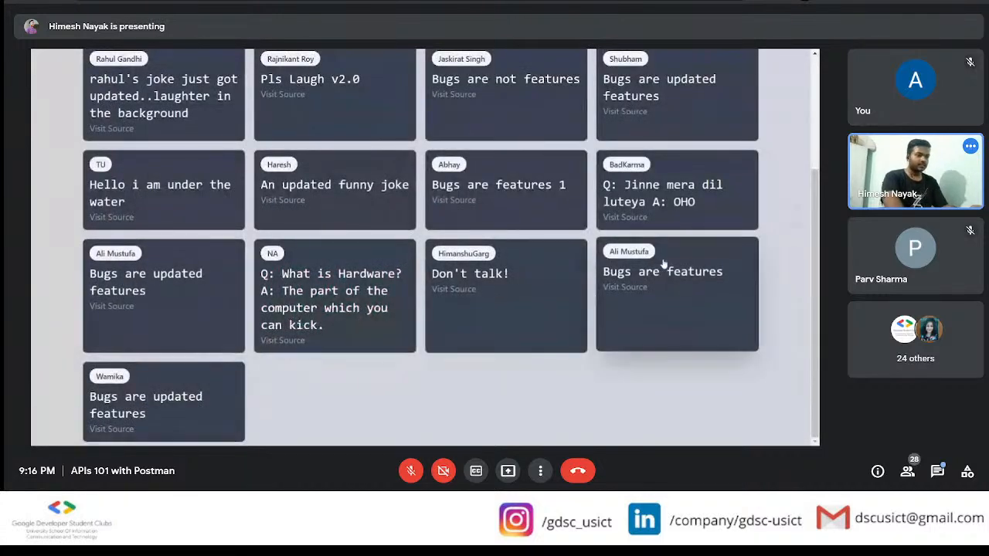
Step: Look through the joke cards on the jokes web page in the browser
scroll(663, 269, up, 2)
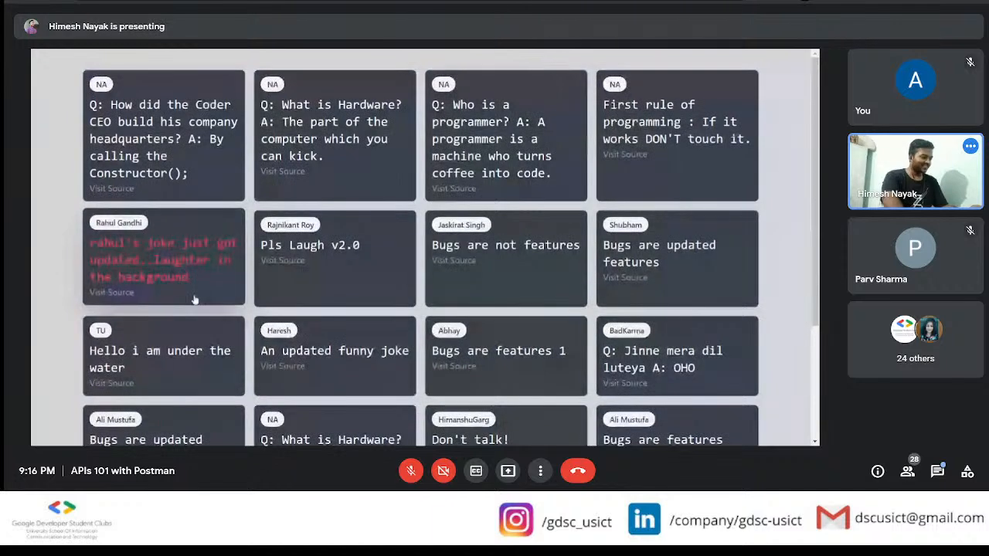
Step: Examine the author names and joke texts on the jokes page for new or updated entries
scroll(196, 305, down, 2)
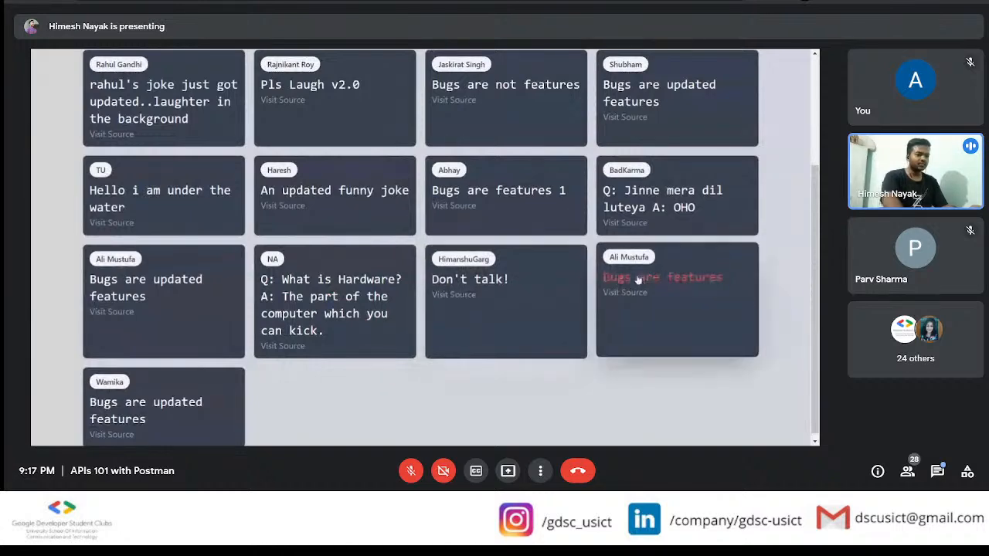
scroll(641, 248, up, 1)
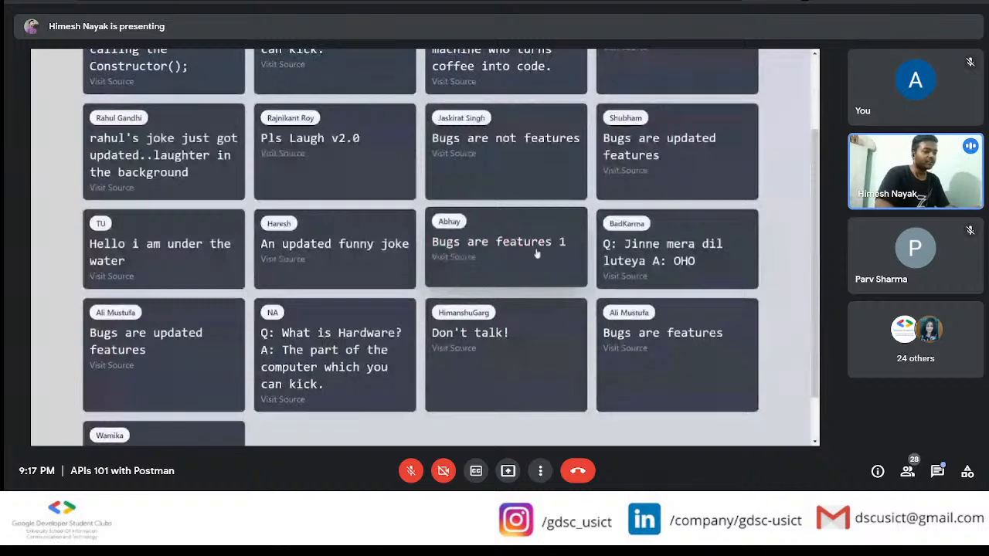
scroll(386, 227, down, 1)
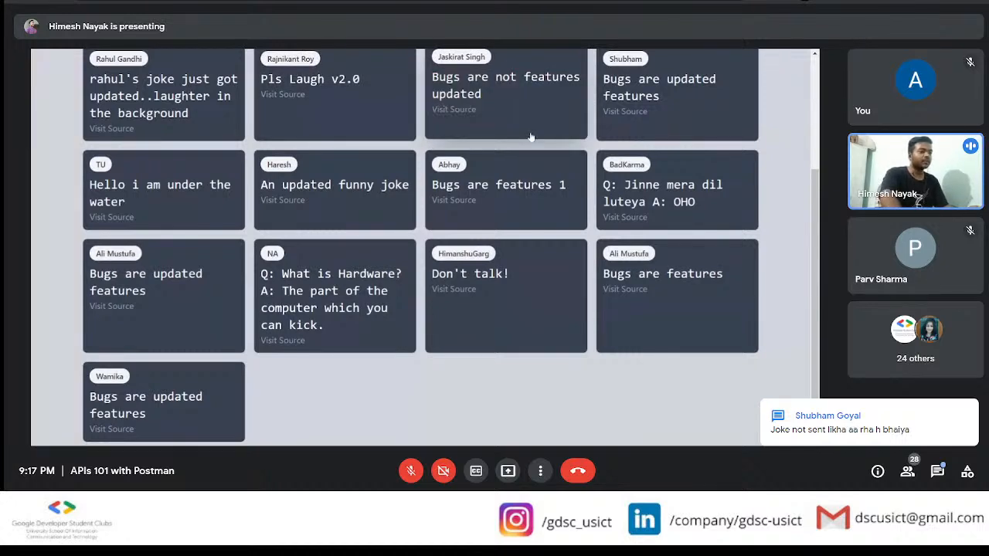
scroll(495, 185, up, 1)
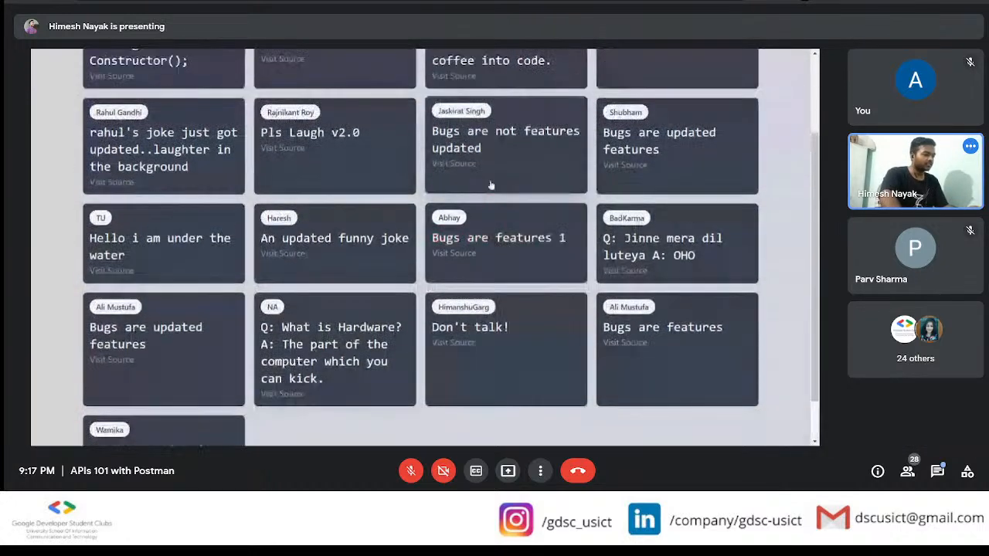
scroll(490, 186, up, 2)
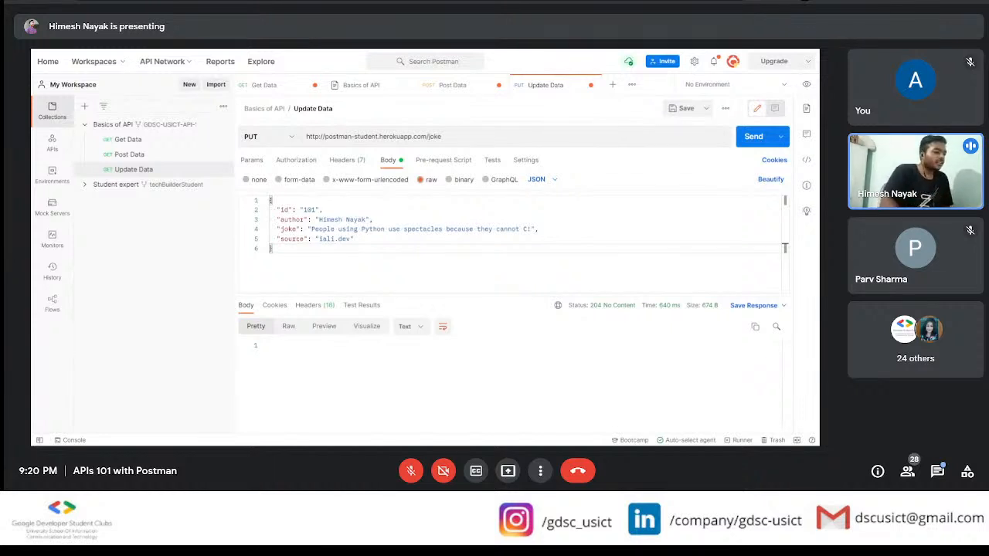
Step: Review the Basics of API documentation on deleting jokes, along with the Get Data and Update Data requests
click(372, 90)
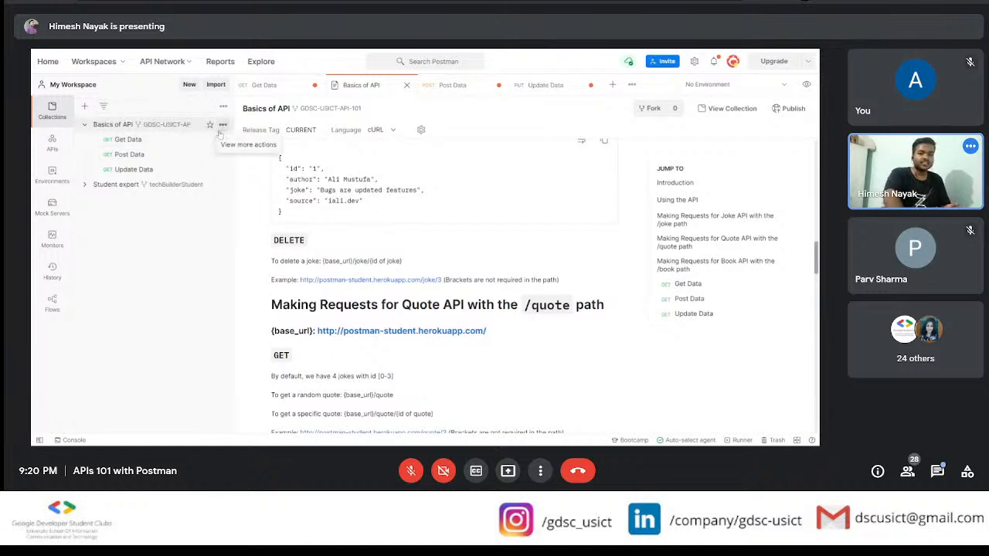
click(265, 85)
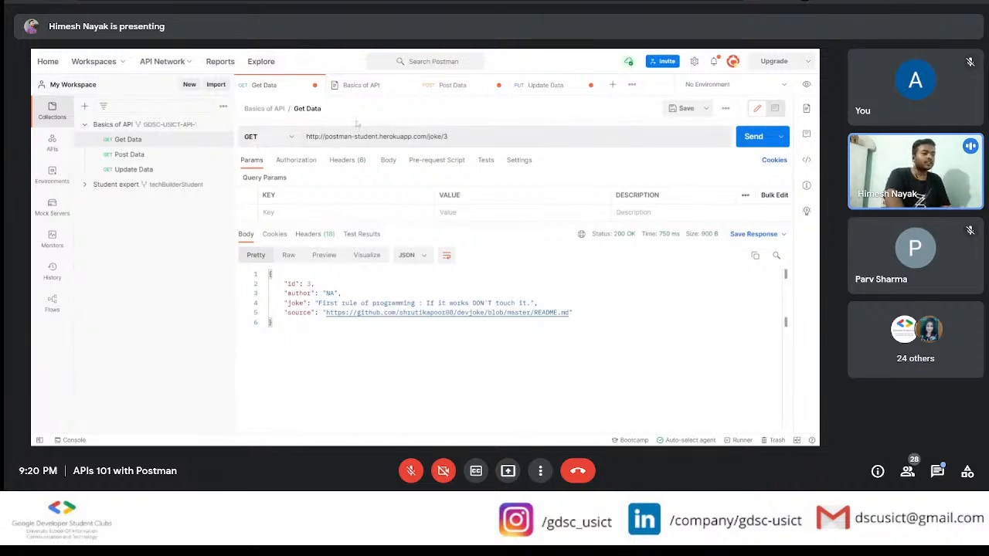
click(545, 85)
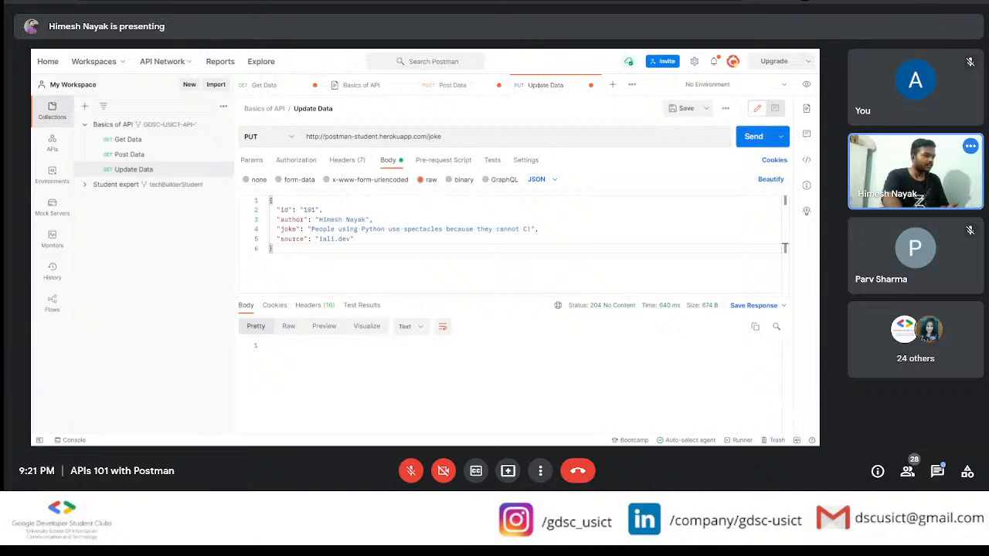
Step: Switch to the jokes web page in the browser and examine the whole set of joke cards for recent changes
key(alt+Tab)
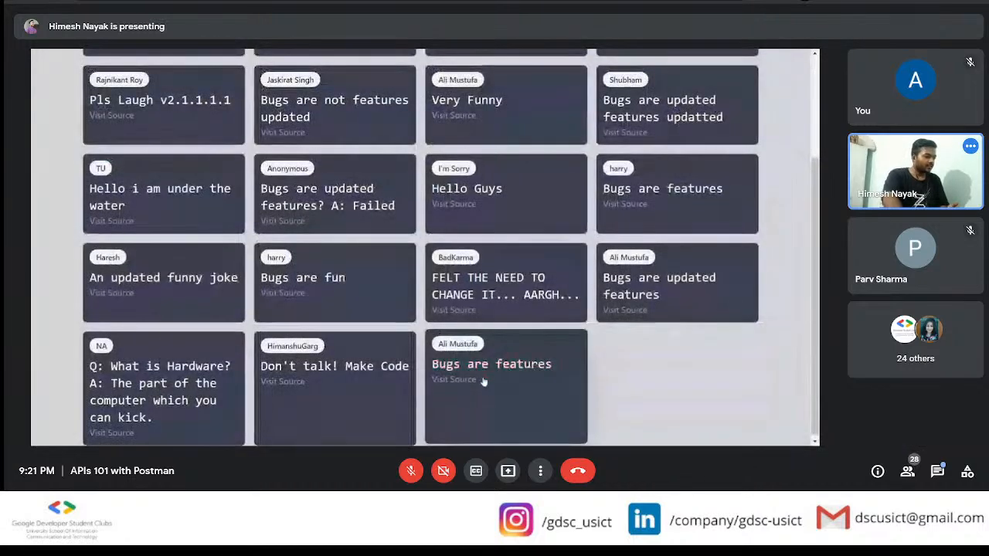
scroll(485, 383, up, 1)
scroll(484, 383, up, 1)
scroll(484, 382, down, 2)
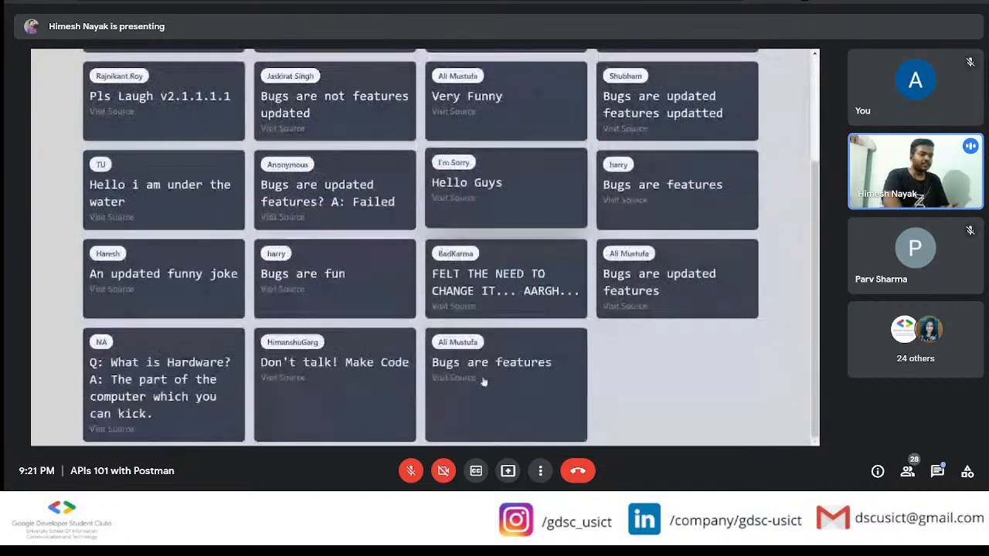
scroll(484, 383, up, 2)
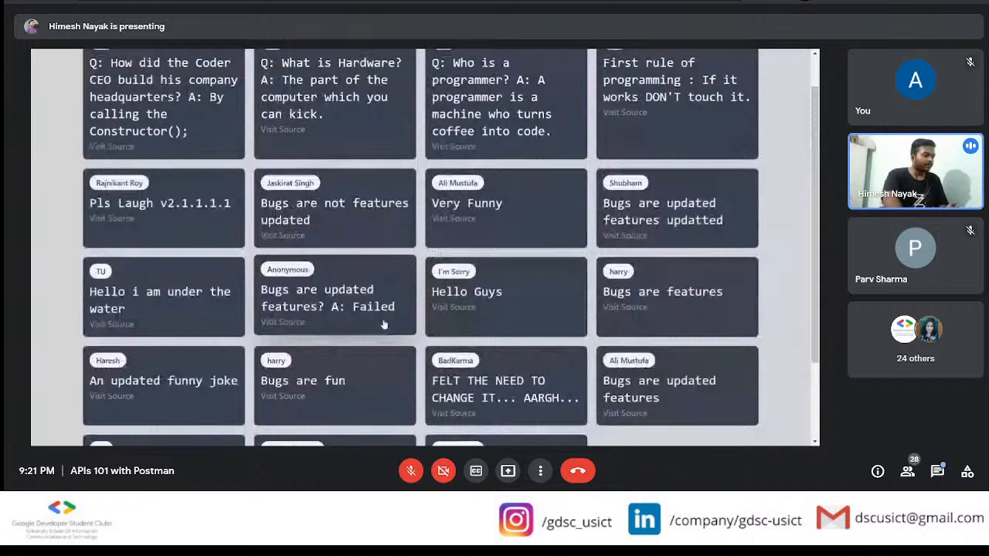
scroll(384, 324, down, 2)
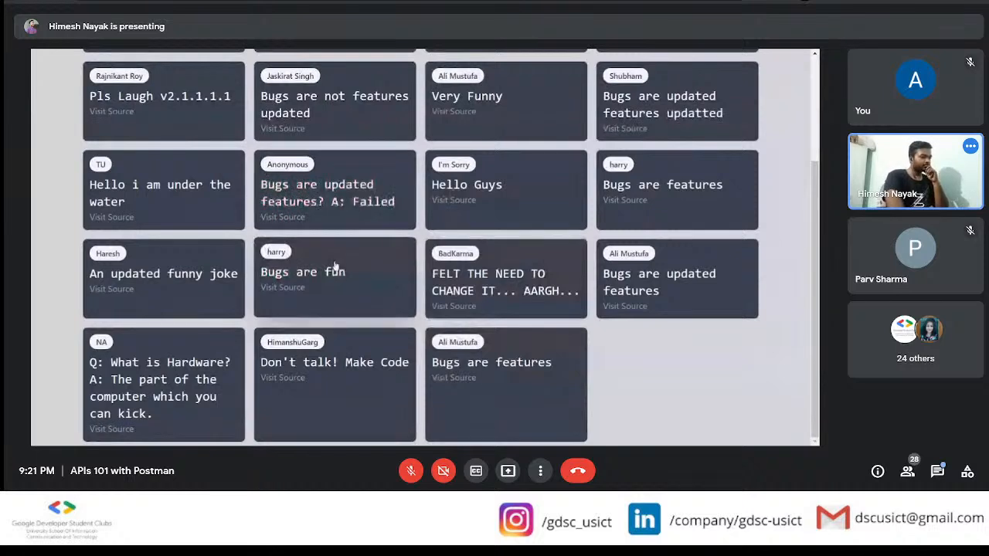
scroll(335, 266, up, 1)
scroll(334, 267, up, 2)
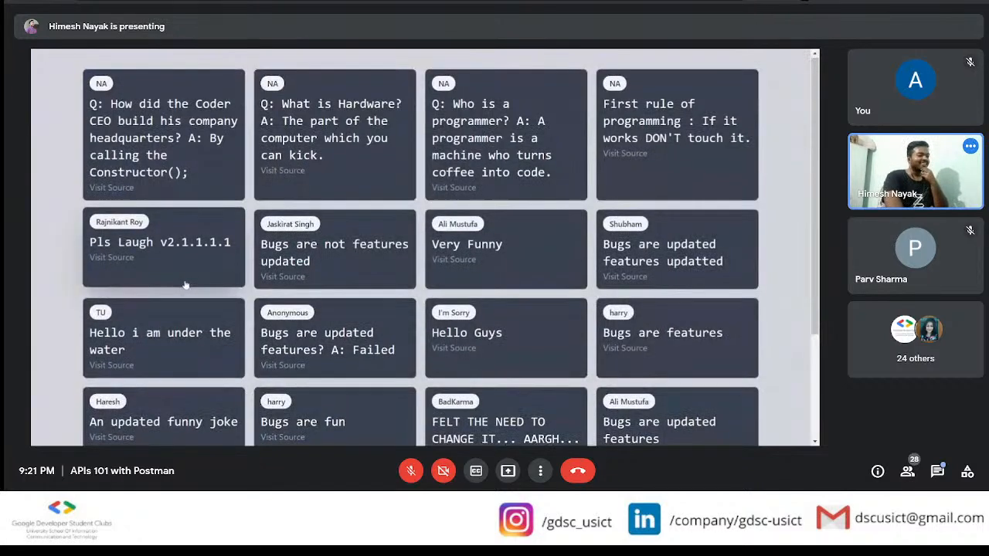
scroll(184, 282, down, 1)
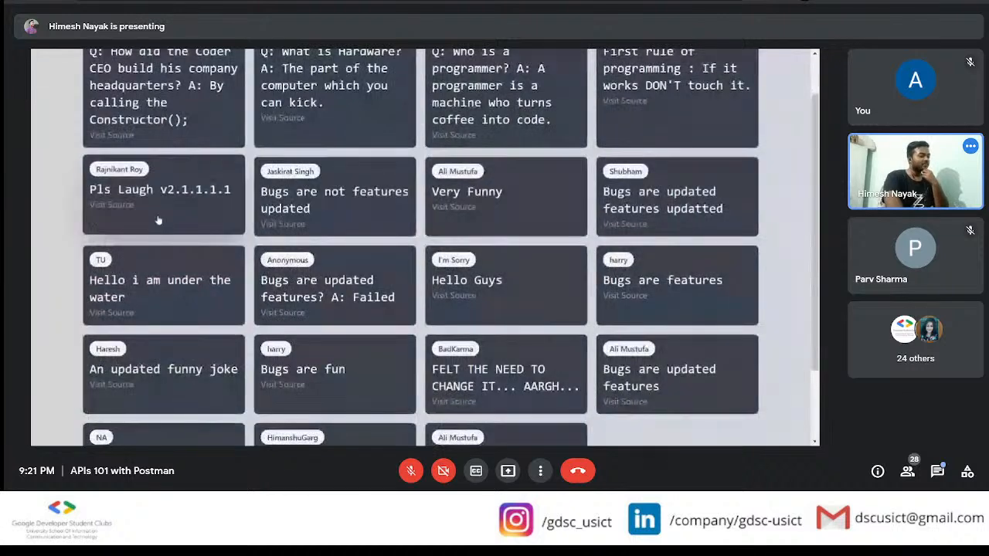
scroll(158, 218, down, 2)
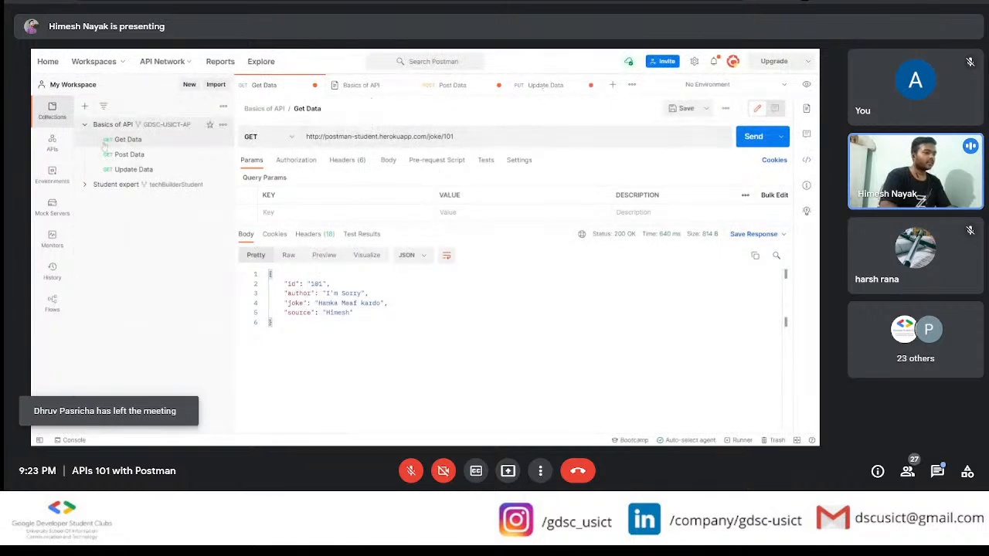
Step: Add a request named "Delete Joke" to the Basics of API collection and set its method to DELETE
click(222, 124)
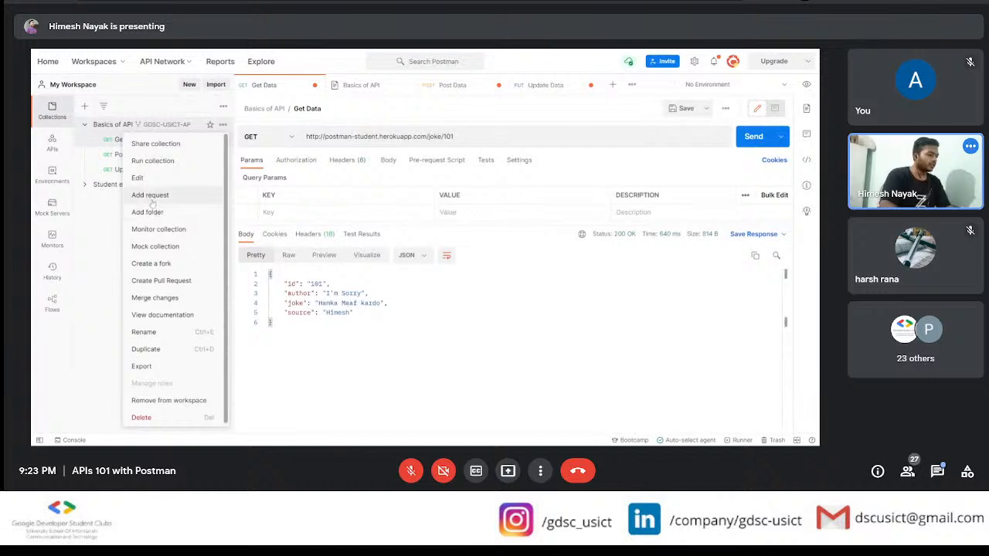
click(151, 197)
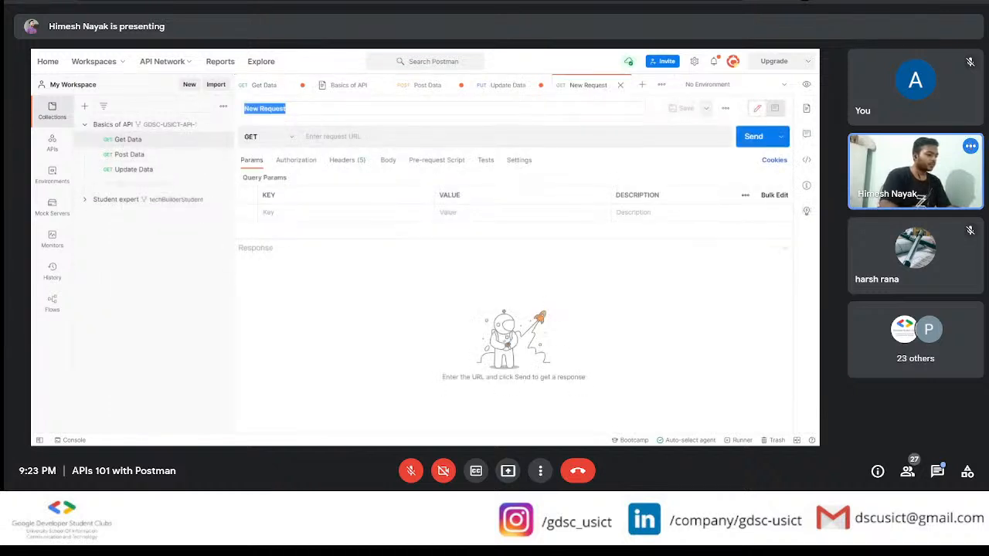
text(Delee)
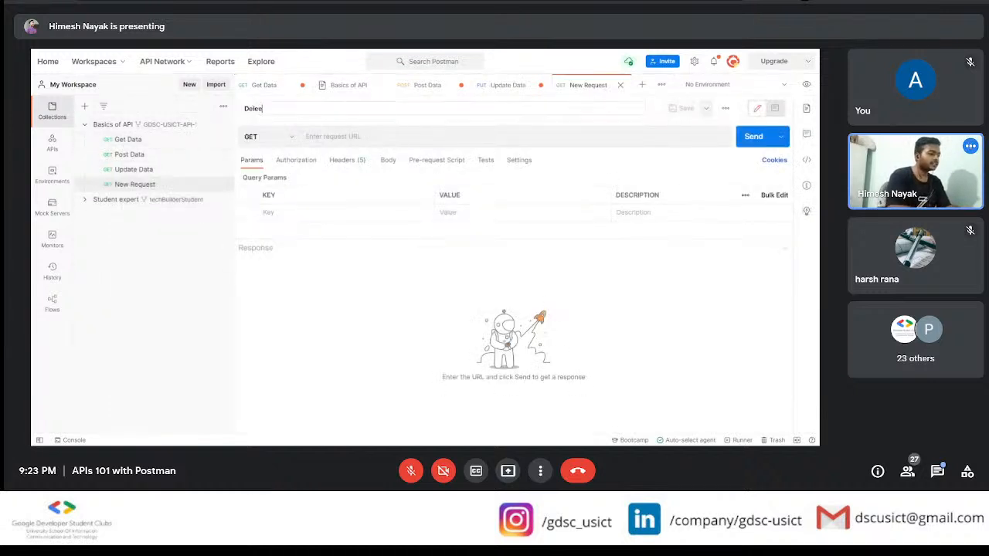
key(BackSpace)
text(te)
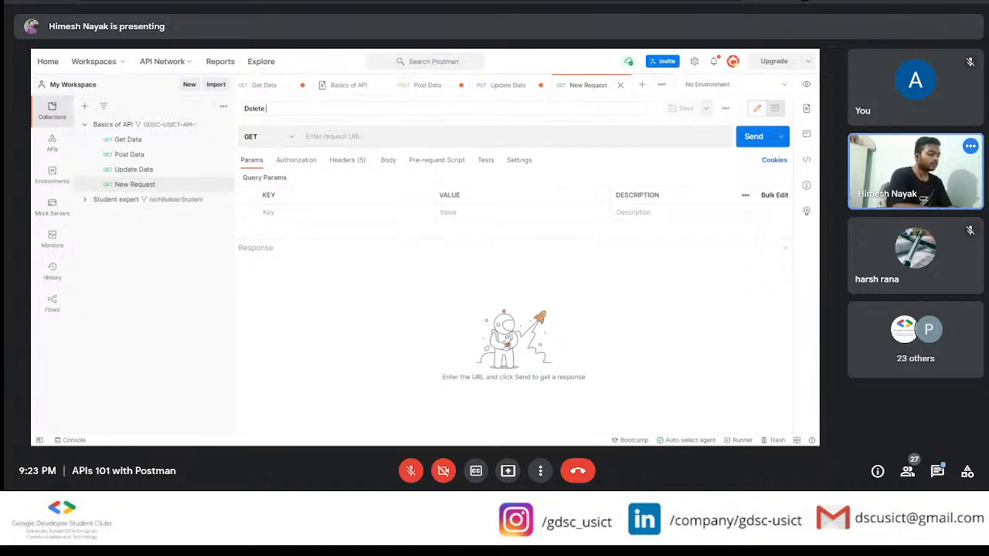
text( Joke)
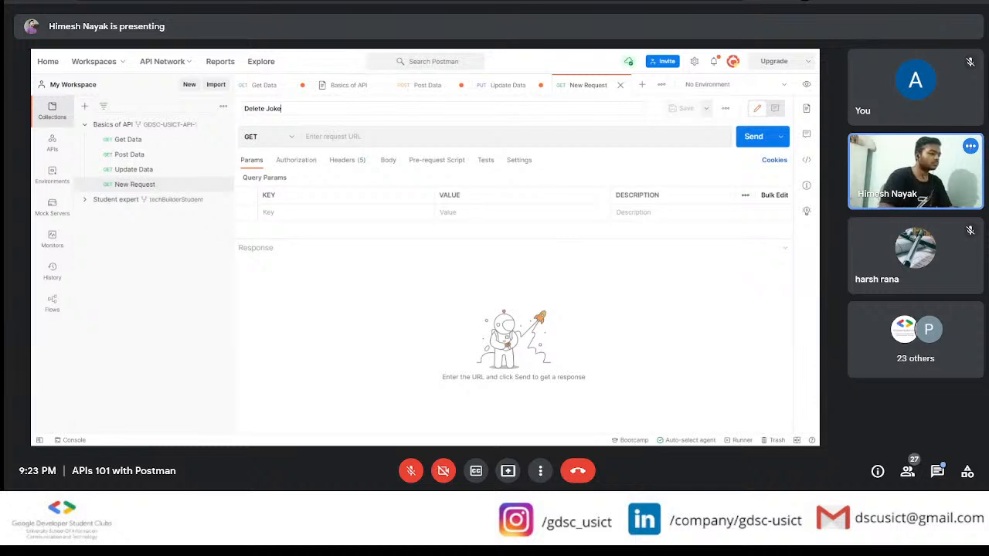
click(266, 136)
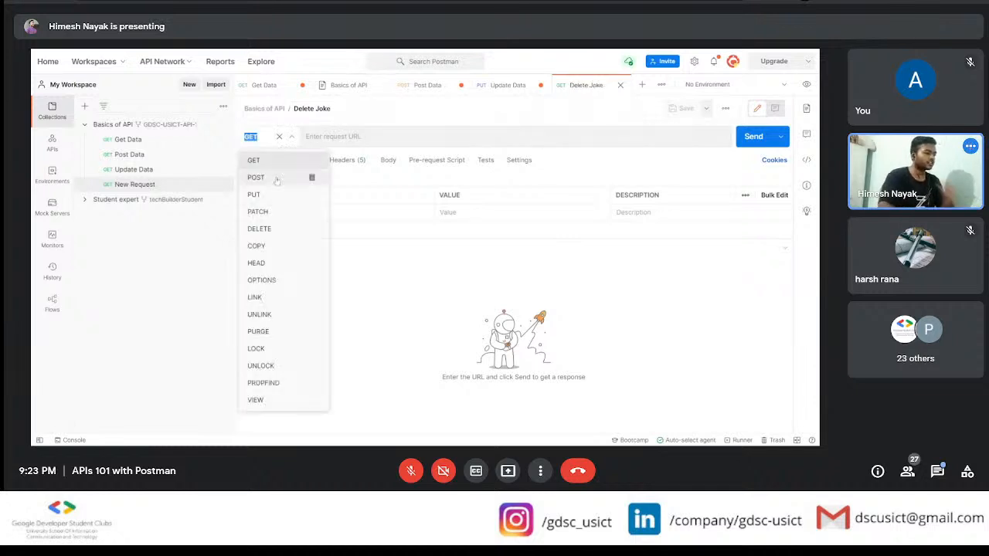
click(263, 230)
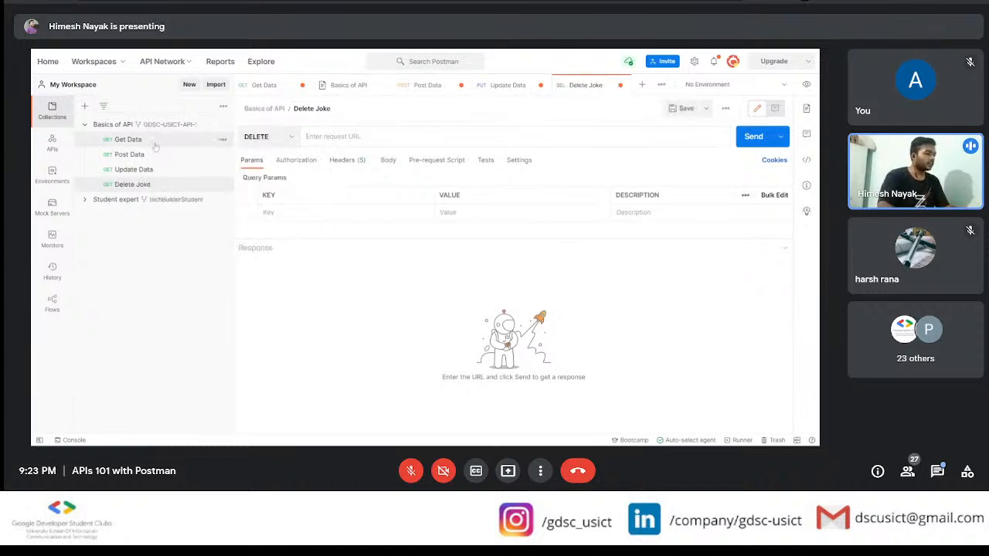
click(136, 169)
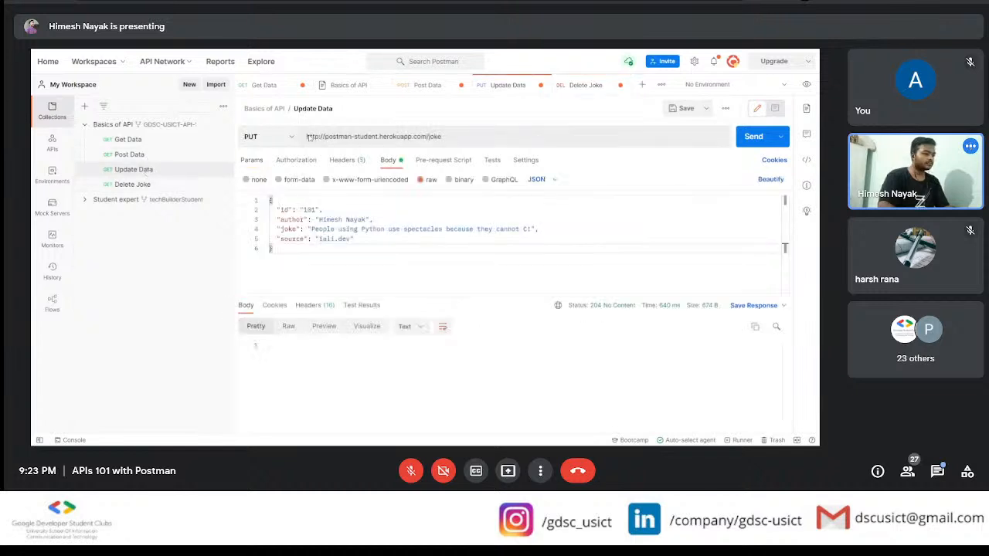
click(174, 189)
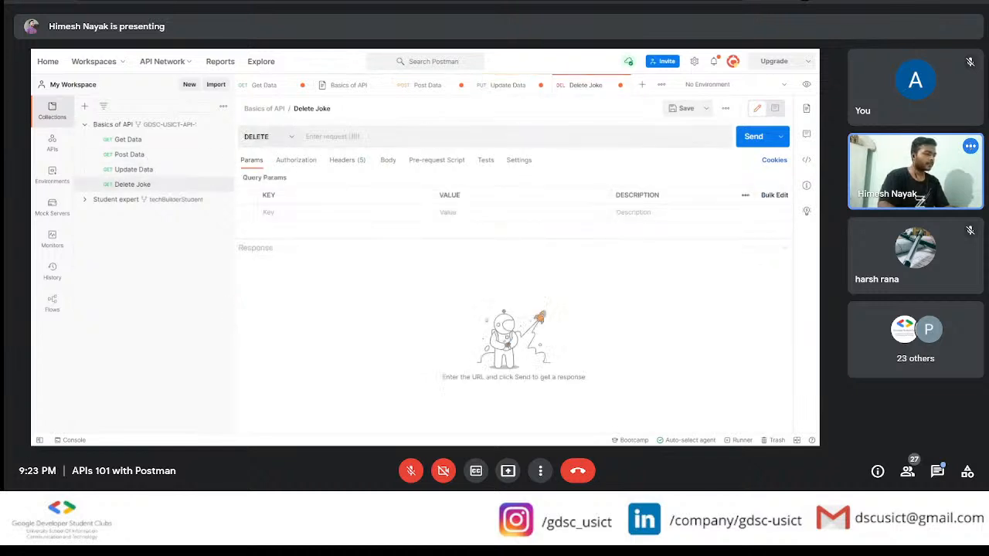
text(http://postman-student.herokuapp.com/joke)
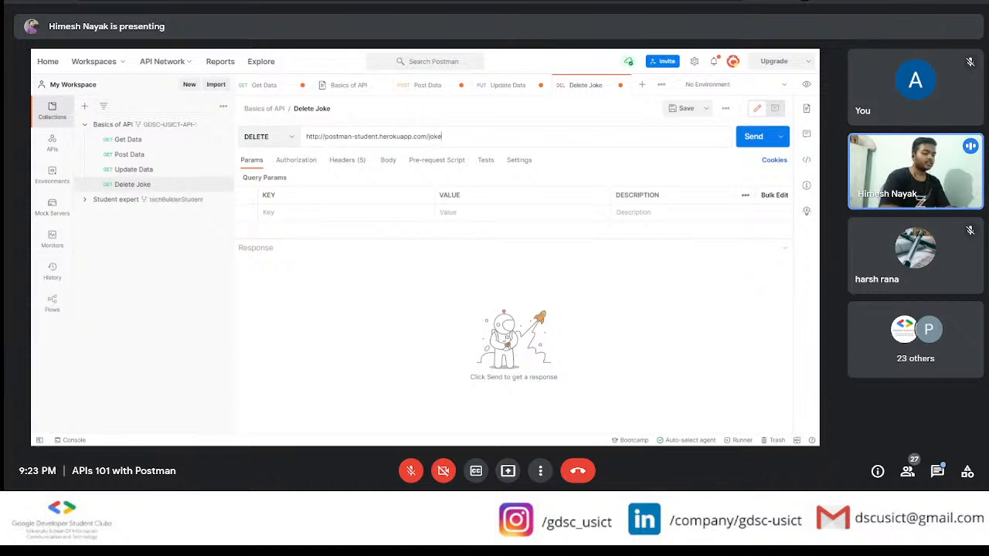
text(/101)
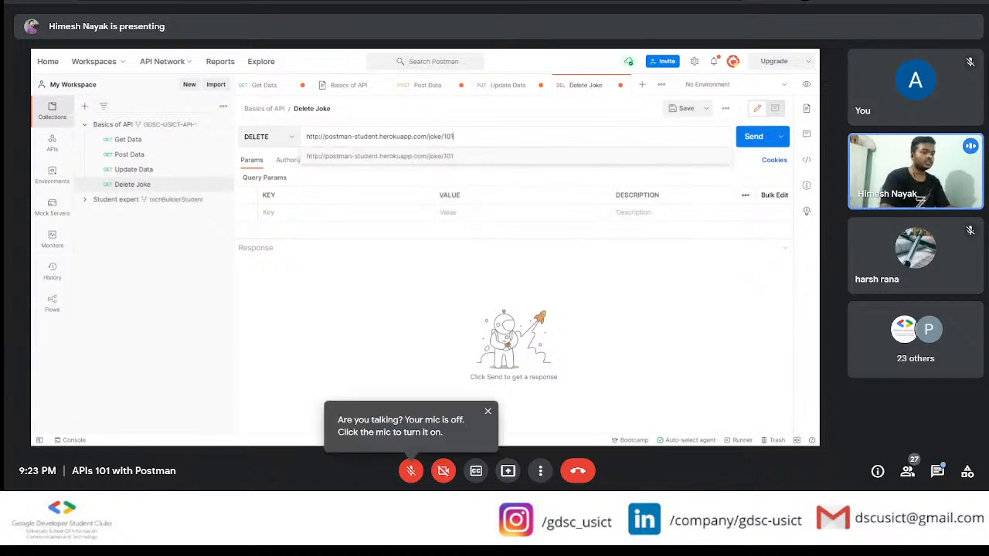
Step: Send the DELETE request for joke 101 and check the message in the response body
click(754, 136)
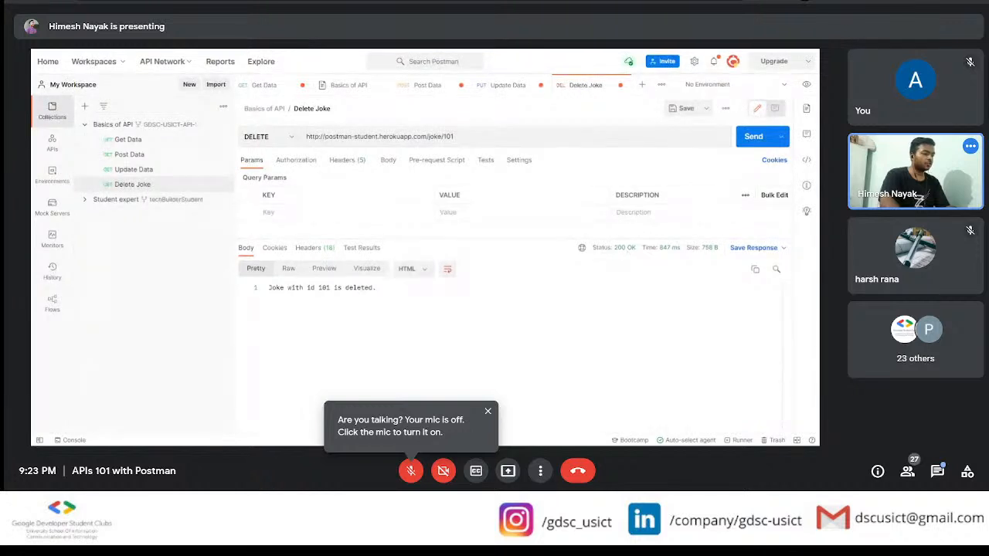
drag(272, 288, 378, 288)
click(379, 288)
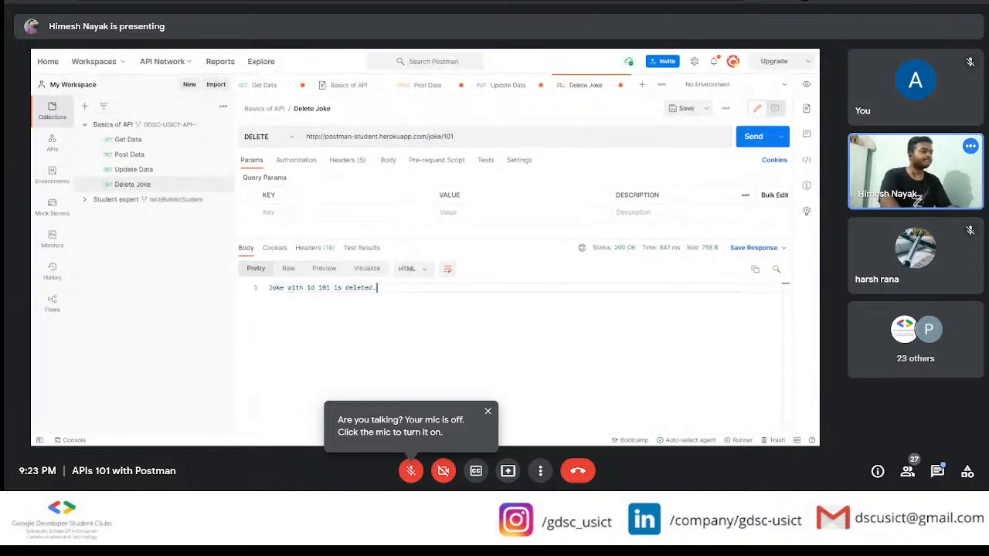